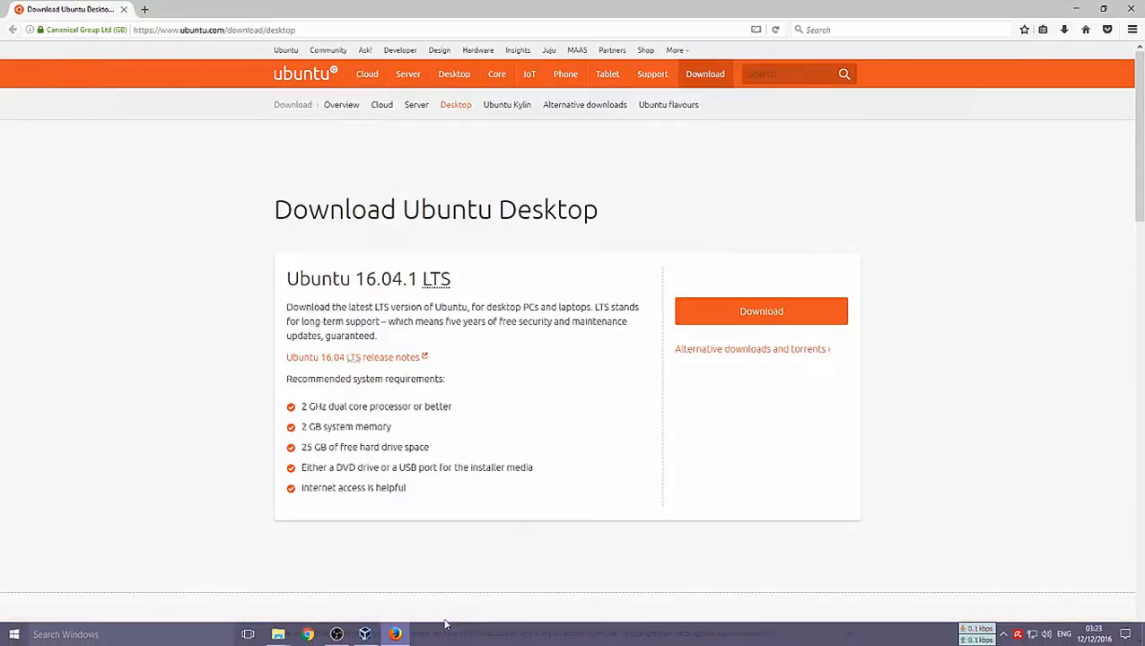
- Check the iso folder for the Ubuntu 16.04.1 desktop image and close the video folder window
mouse_move(279, 635)
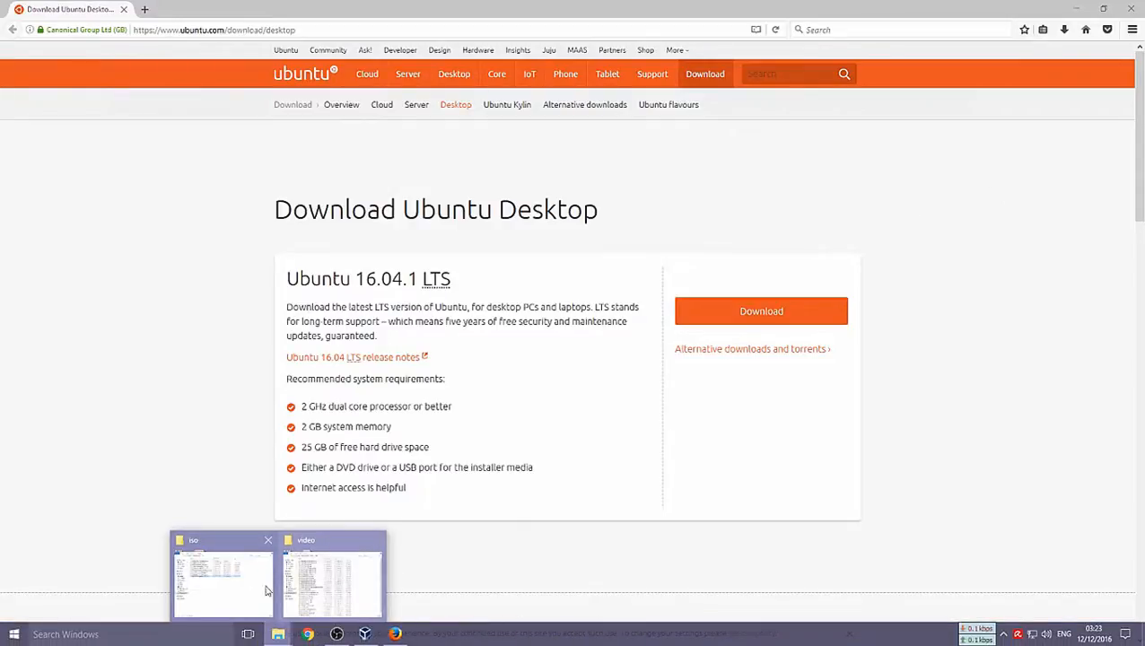
left_click(263, 591)
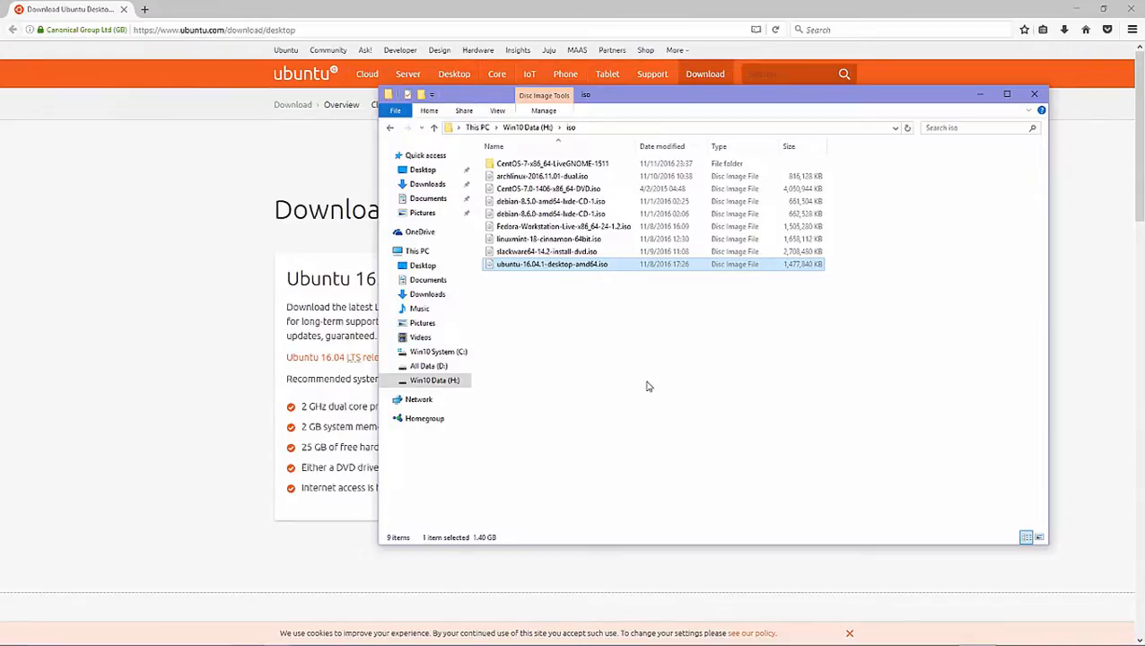
mouse_move(348, 616)
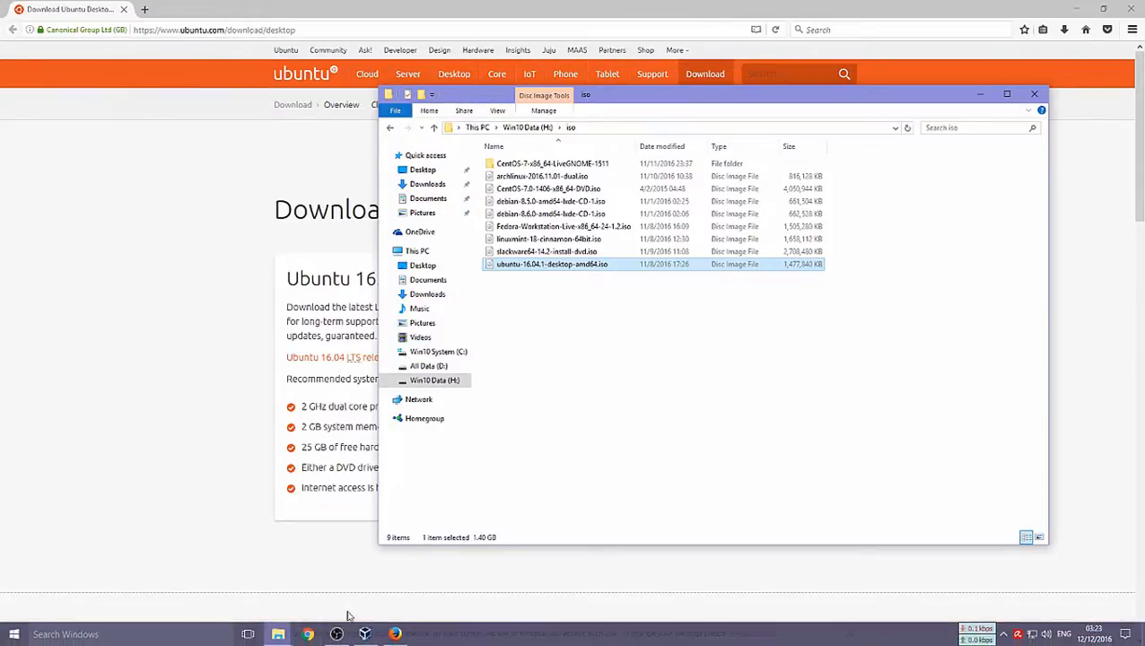
left_click(280, 636)
left_click(378, 542)
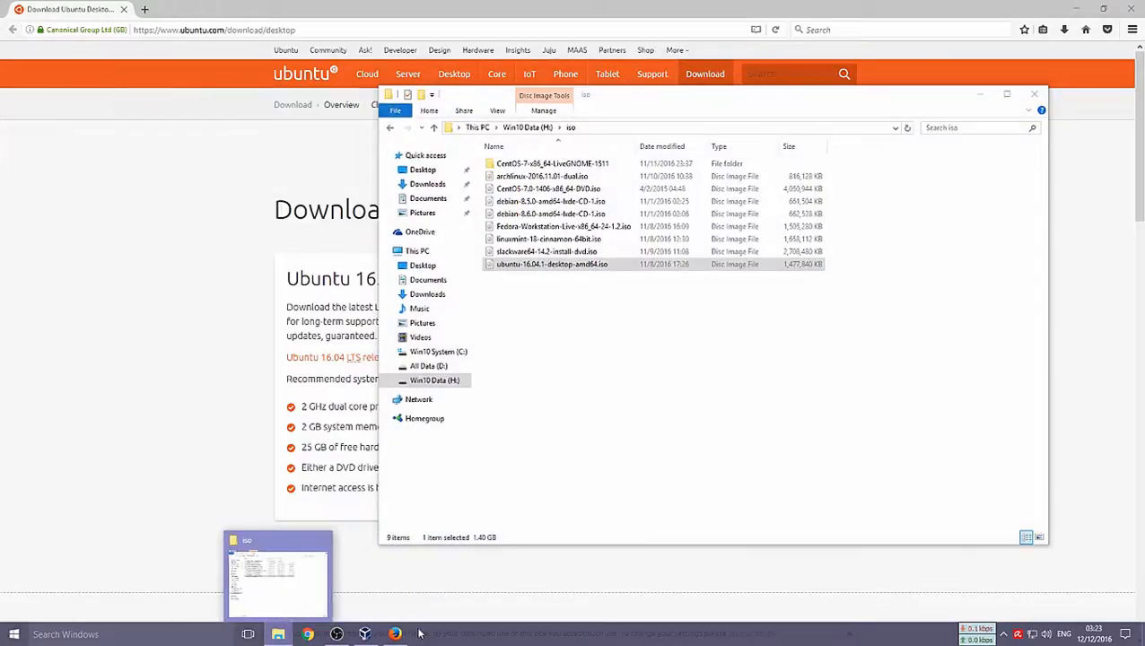
- Switch to VirtualBox and start a new virtual machine named "tutorial ubuntu 16" with type Linux and version Ubuntu (64-bit)
left_click(364, 635)
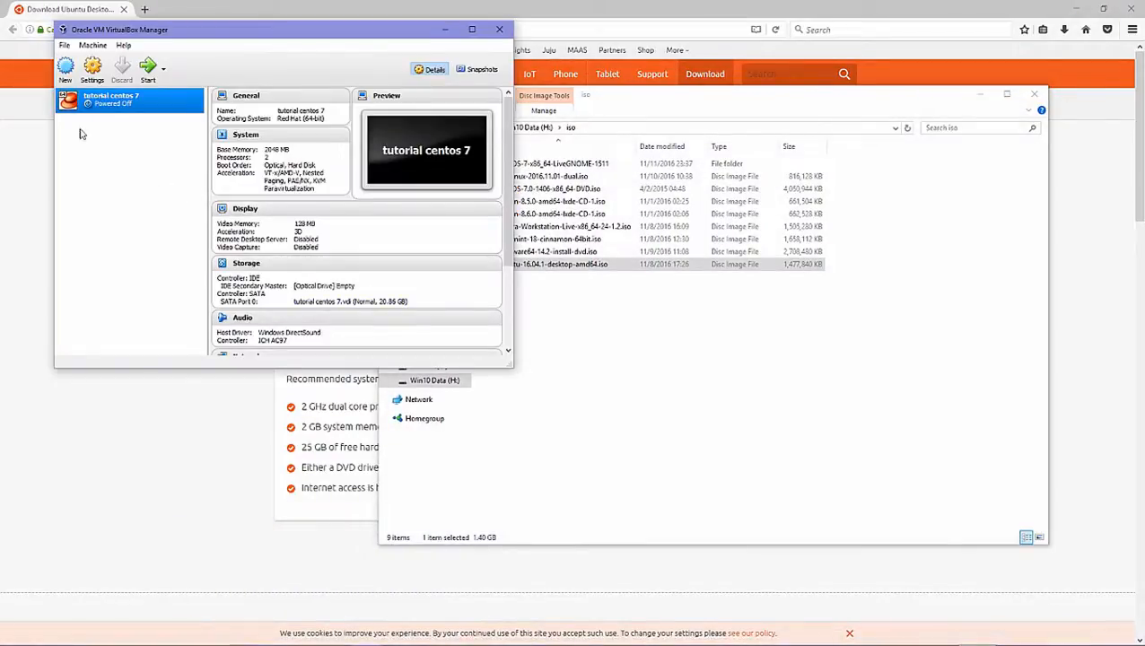
left_click(65, 72)
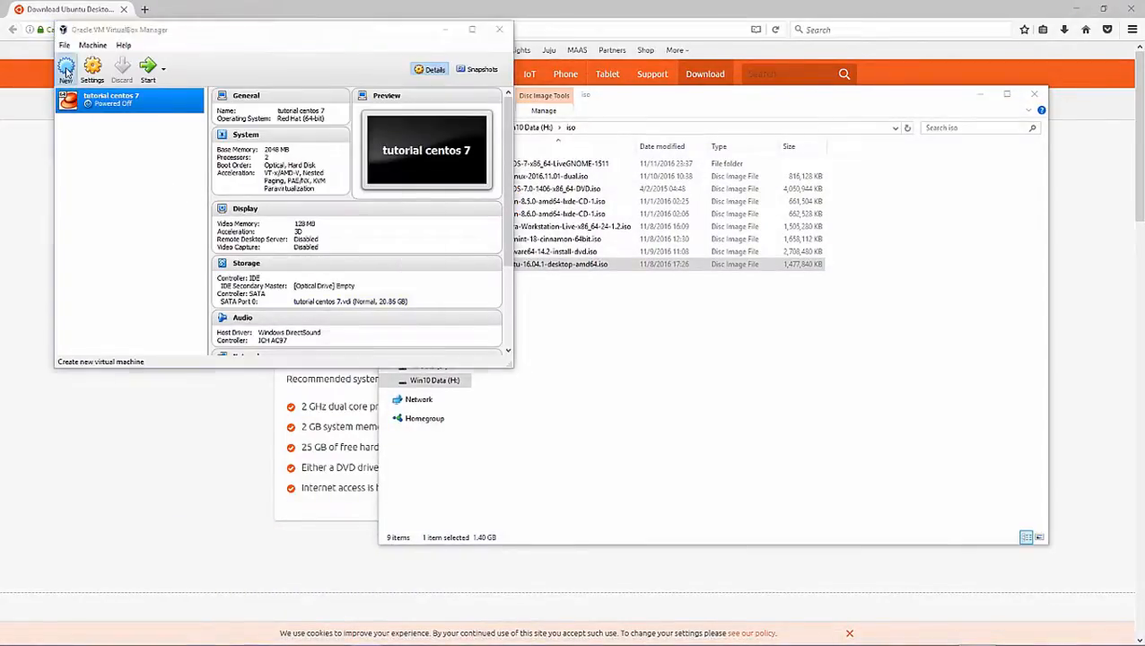
left_click(197, 136)
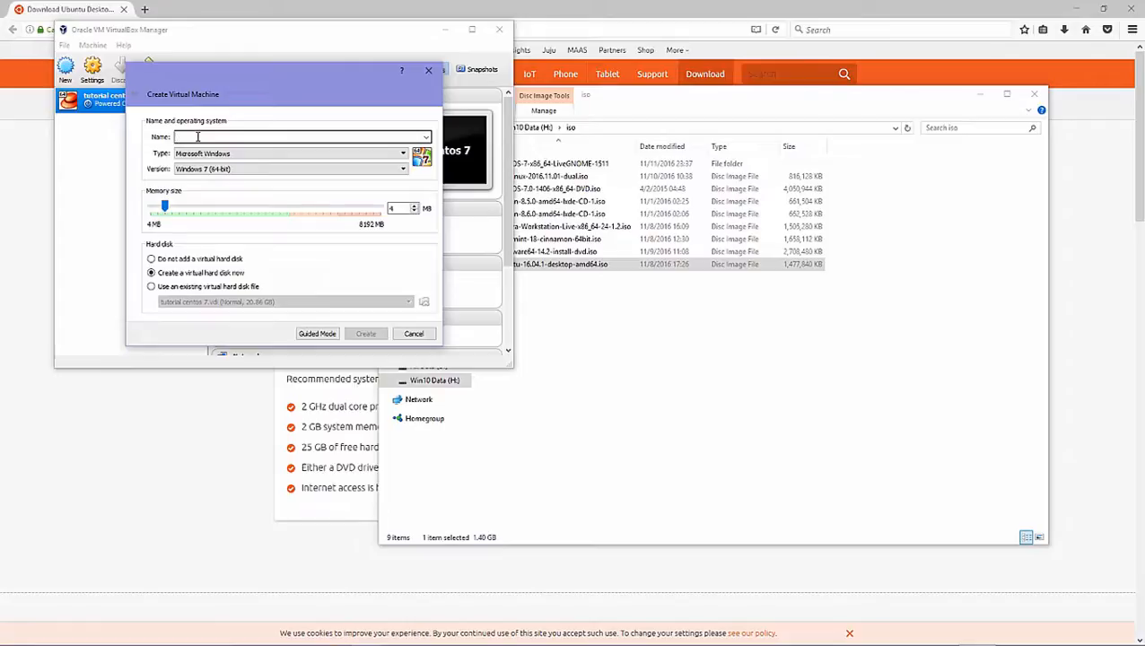
type("tutori")
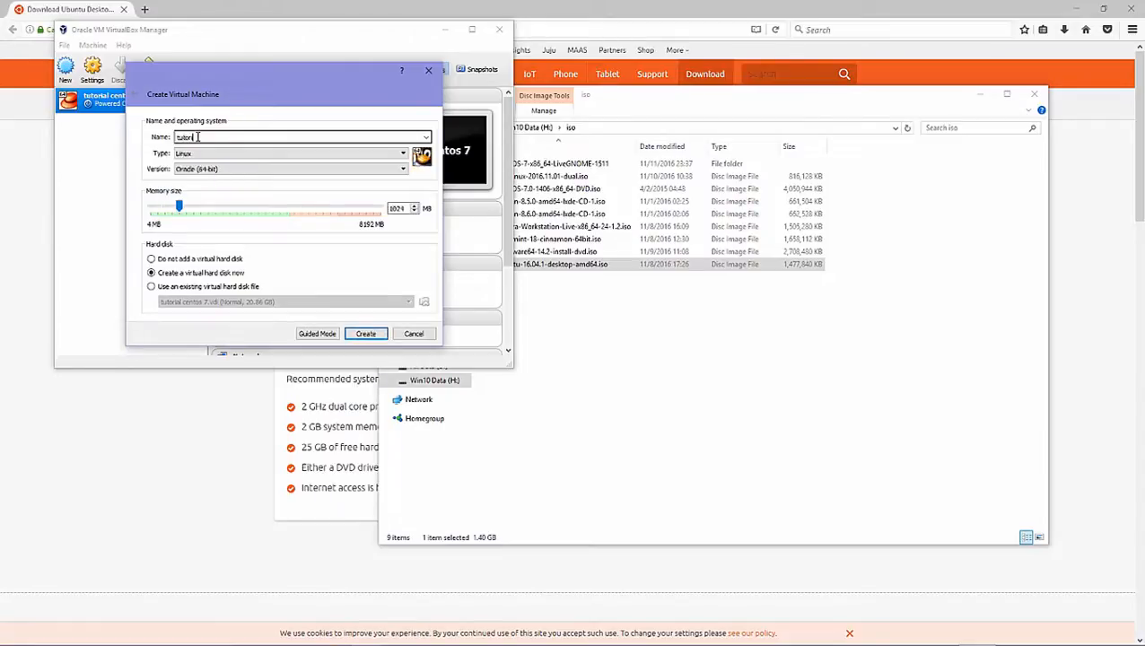
type("al ubuntu")
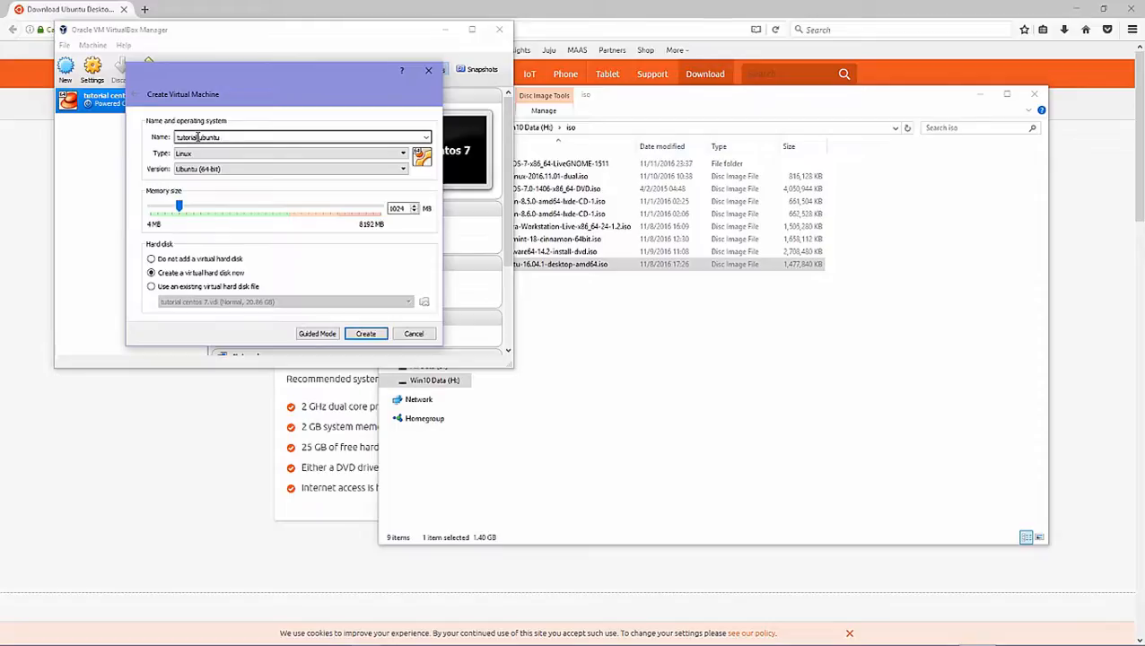
type(" 16")
left_click(335, 256)
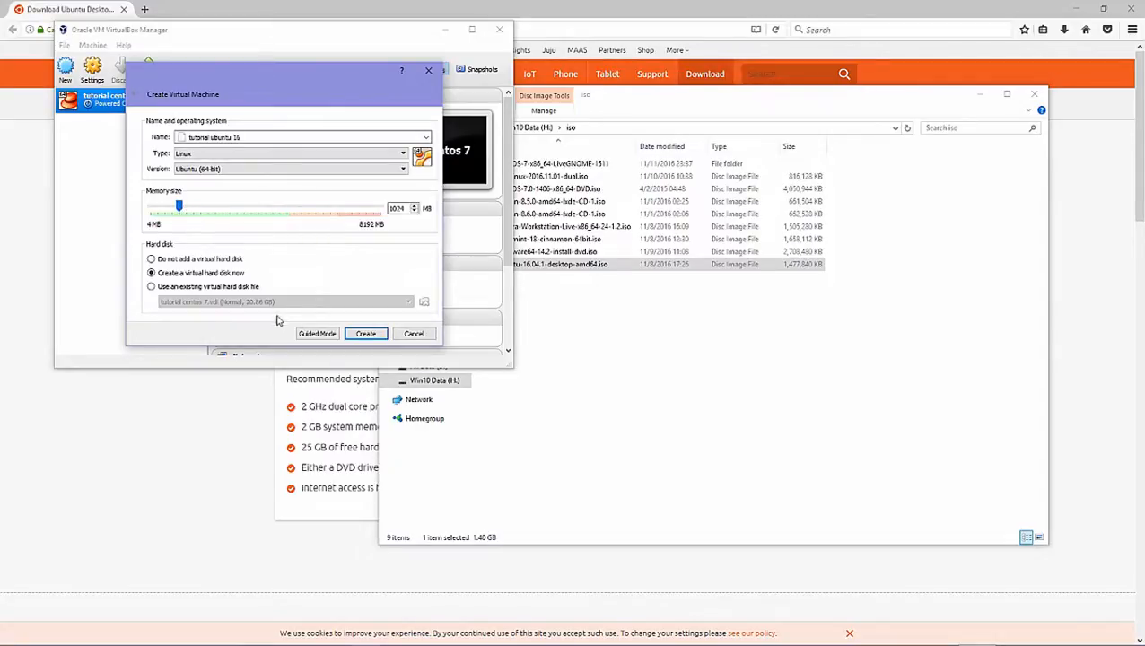
- Check the recommended system memory on the Ubuntu download page and set the new virtual machine's memory size to 2048 MB
left_click(312, 427)
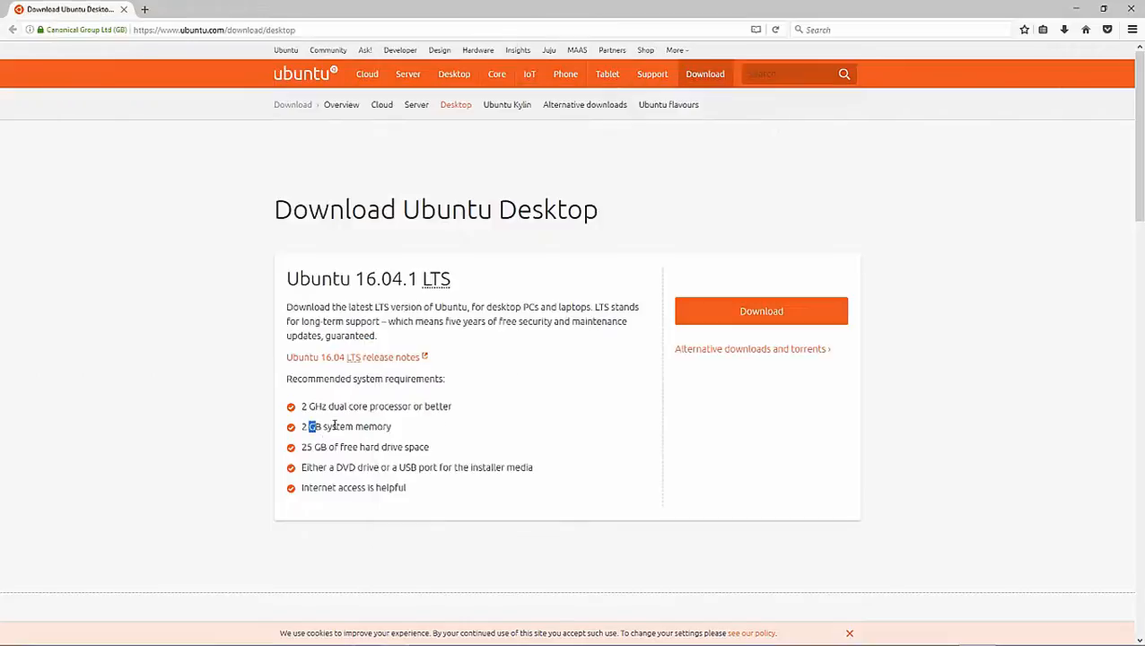
mouse_move(312, 426)
left_mouse_down()
mouse_move(350, 427)
mouse_move(300, 430)
left_mouse_up()
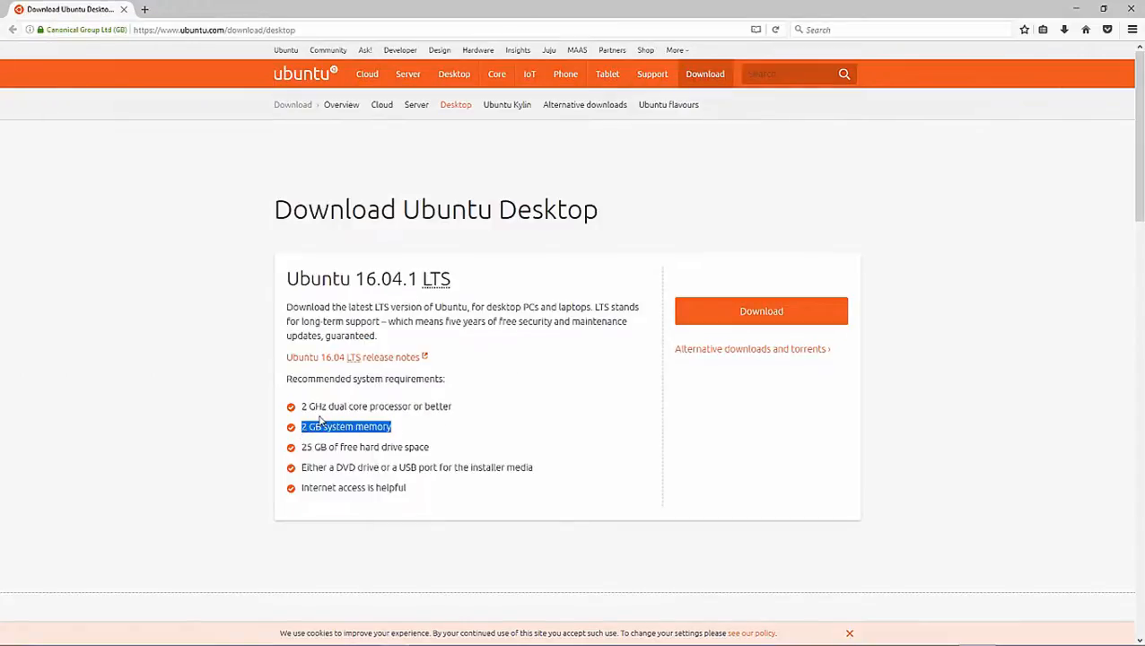
left_click(418, 433)
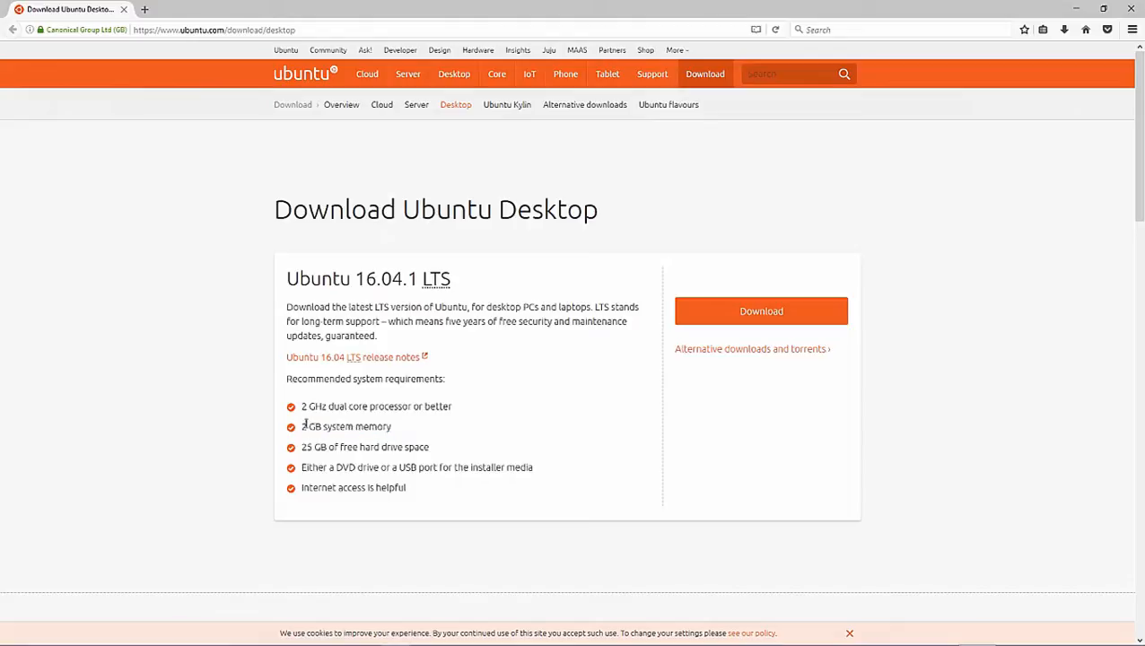
left_click_drag(302, 427, 342, 428)
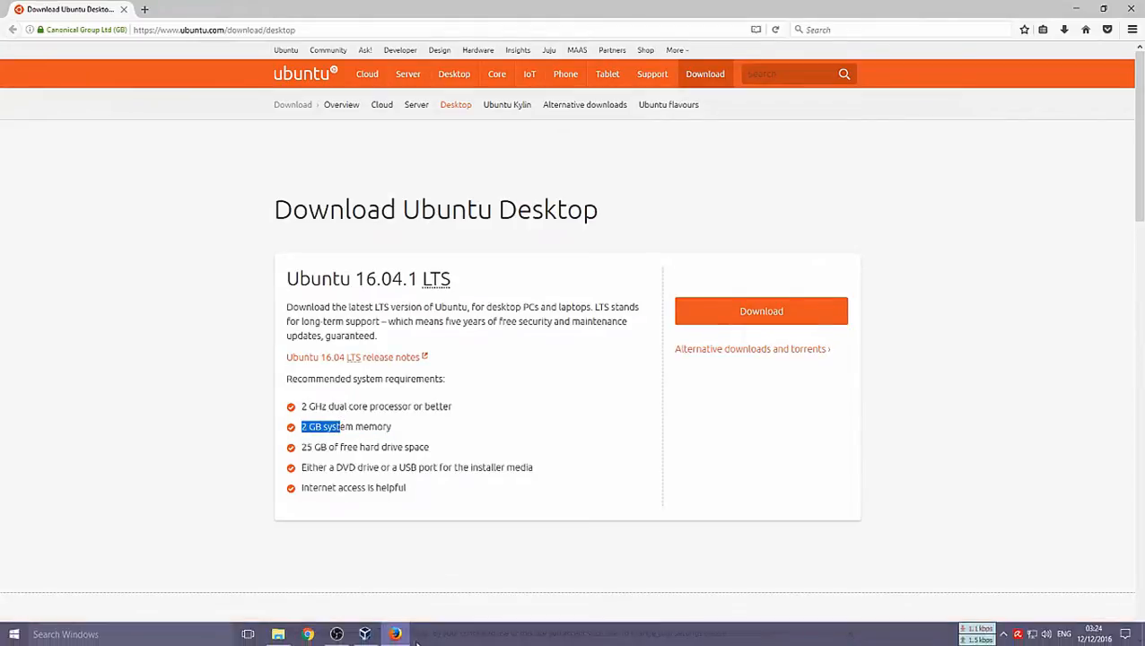
left_click(365, 636)
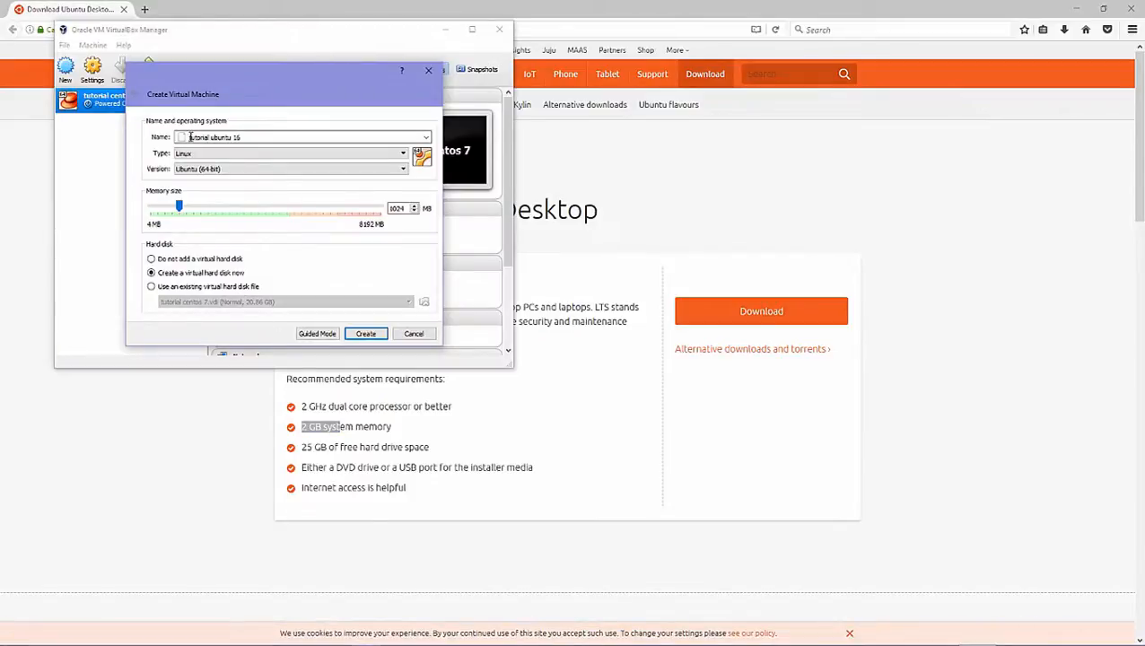
left_click_drag(180, 207, 208, 207)
left_click(367, 335)
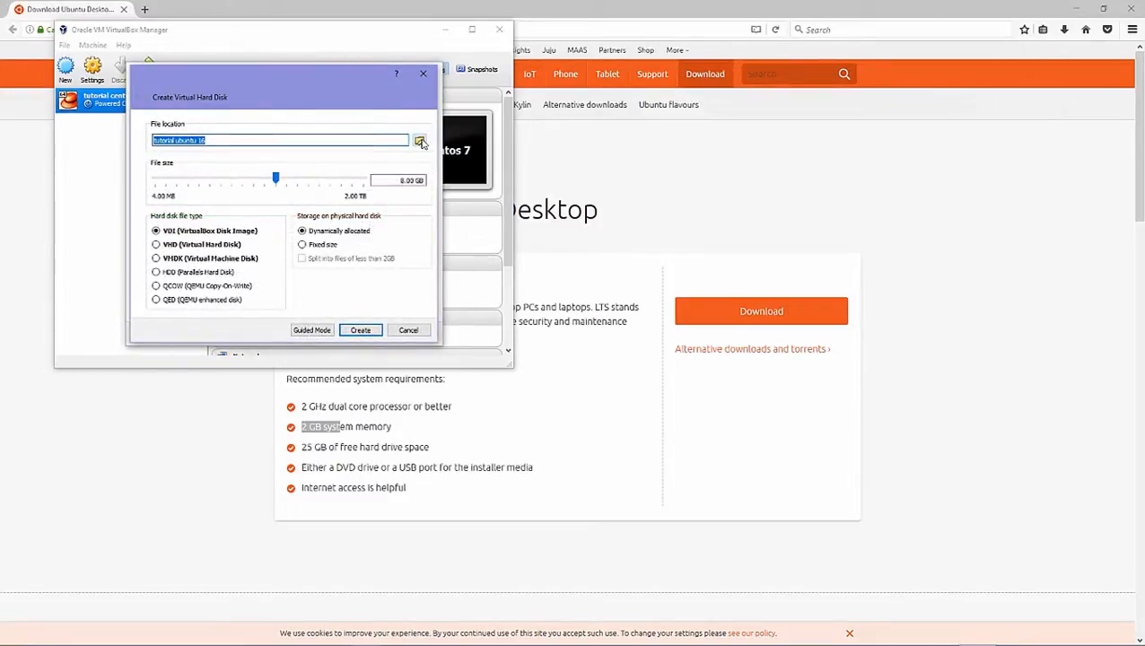
- Create the dynamically allocated VDI disk "tutorial ubuntu 16.vdi" in the vm folder on Win10 Data (H:) with a size of 25.21 GB
left_click(419, 141)
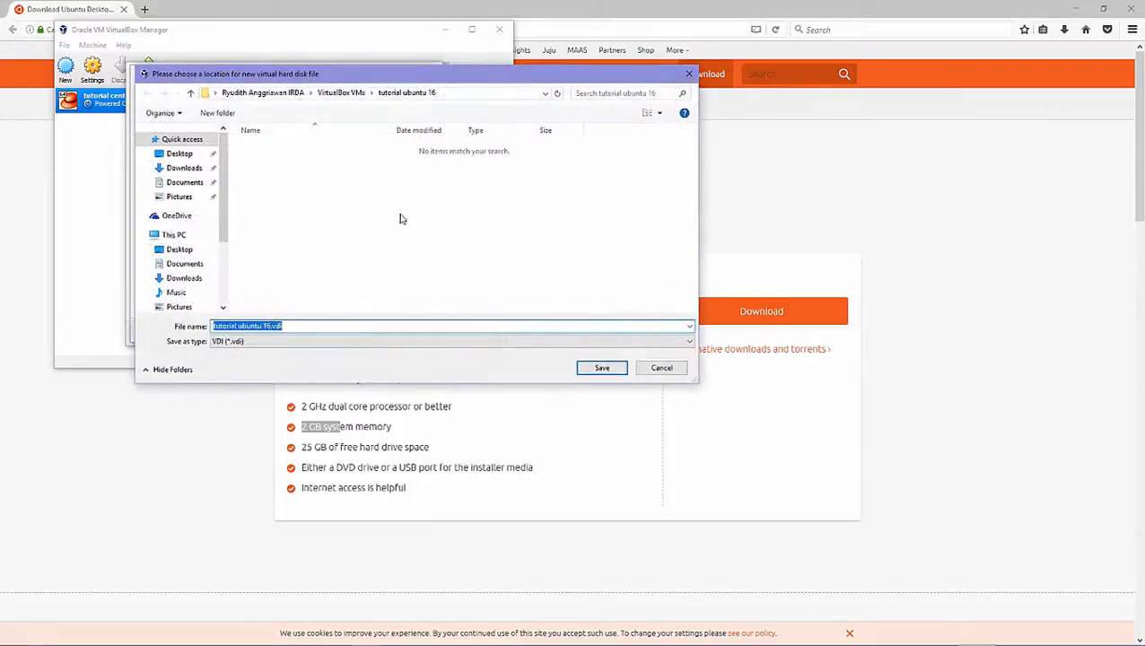
left_click_drag(229, 171, 231, 256)
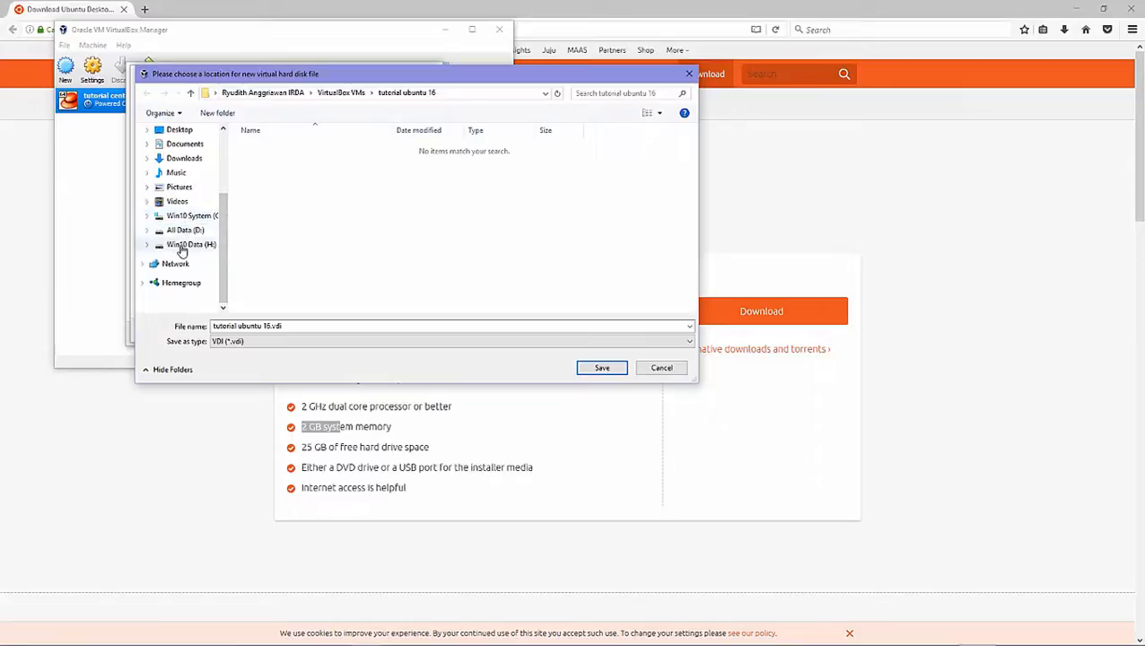
left_click(183, 245)
double_click(263, 236)
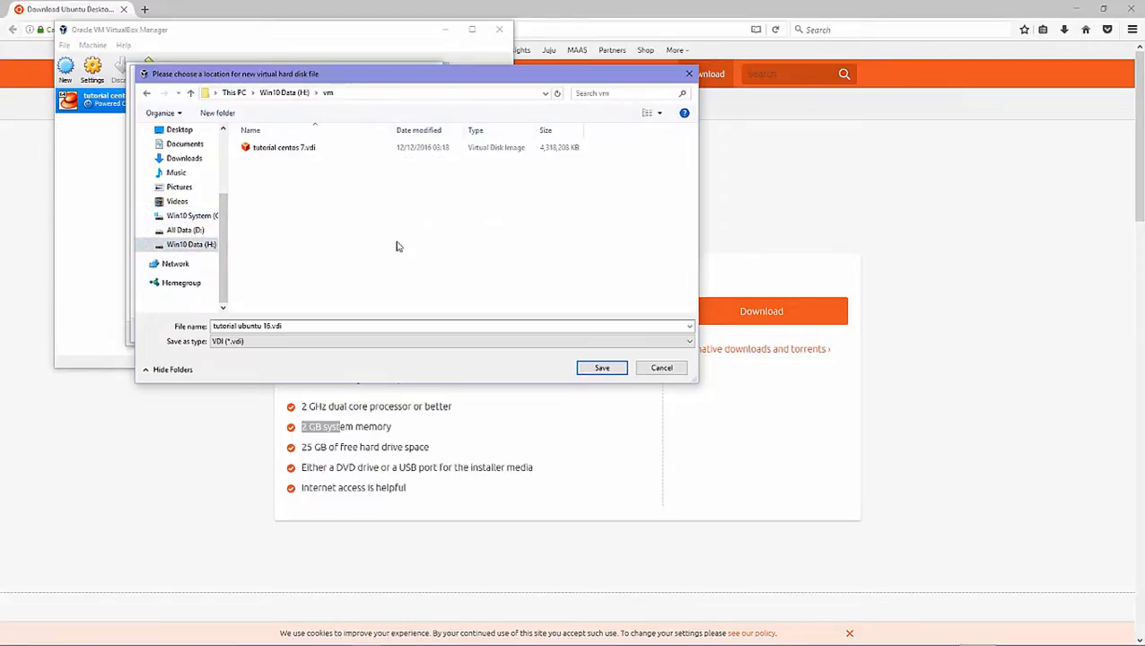
left_click(599, 368)
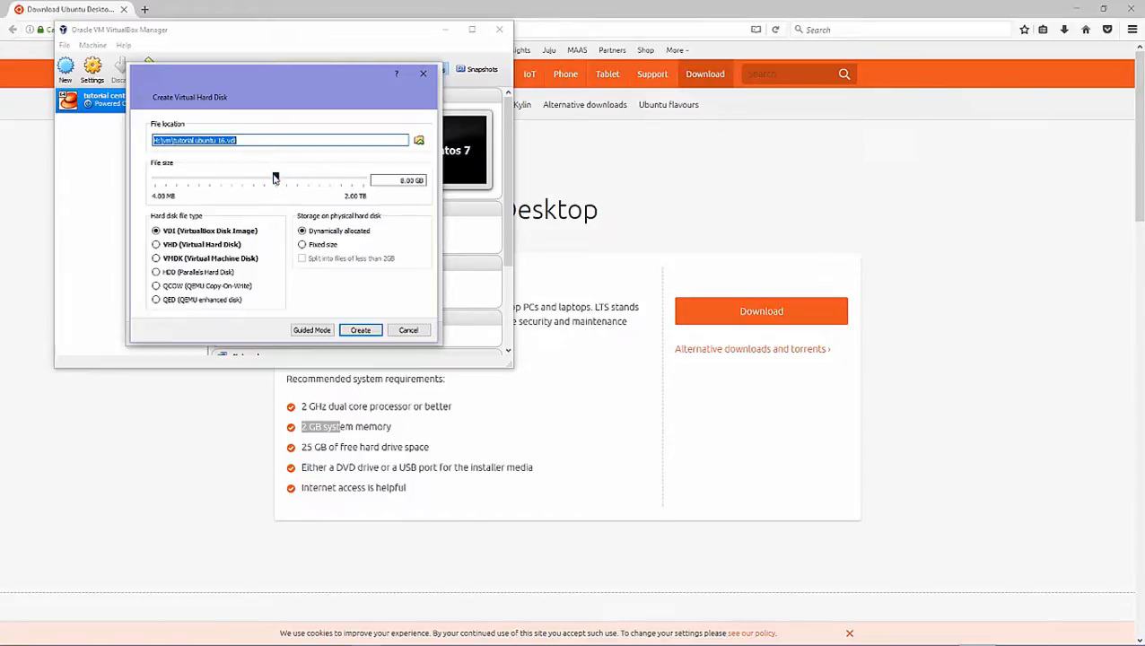
left_click_drag(273, 178, 292, 180)
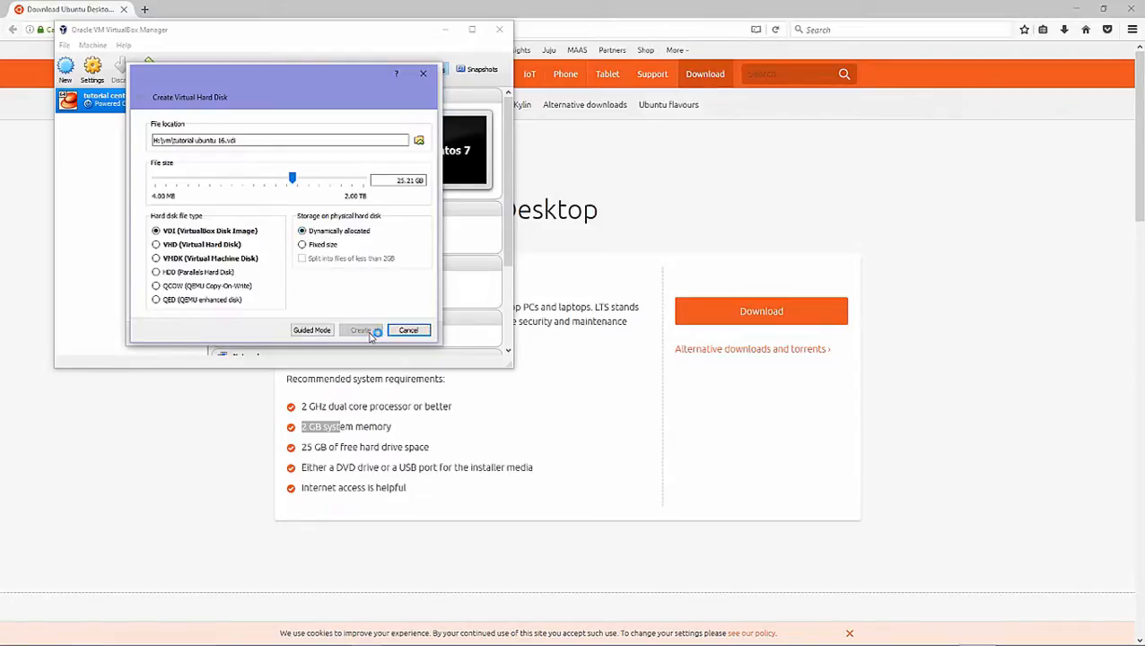
left_click(370, 332)
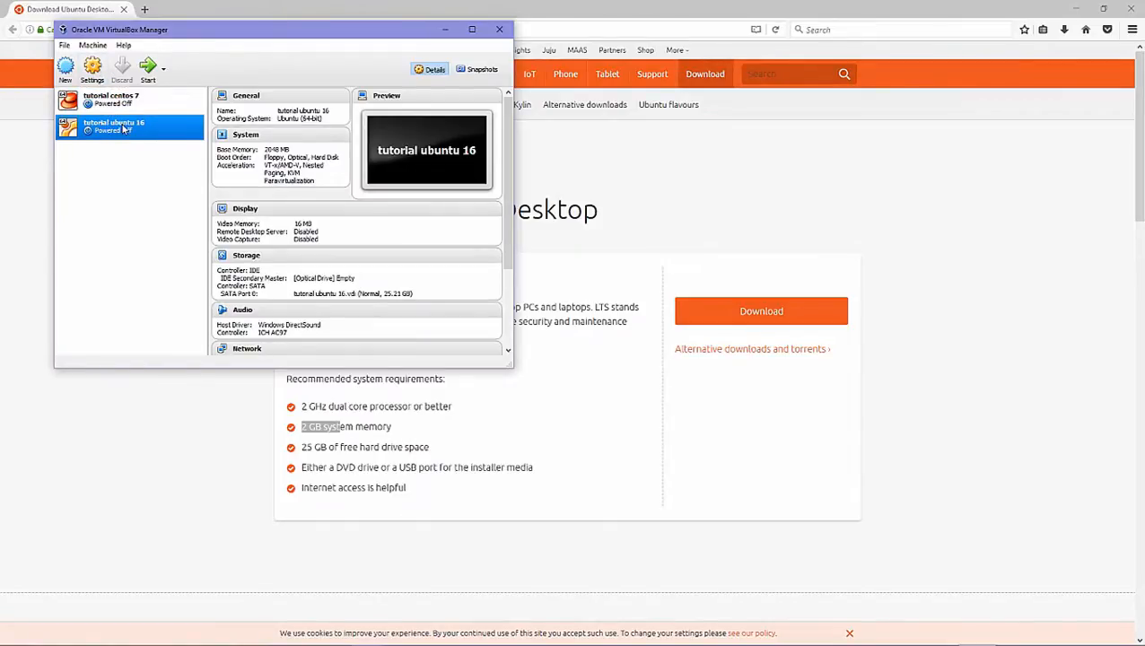
- Open the settings of the tutorial ubuntu 16 machine and exclude Floppy from the boot order
left_click(94, 70)
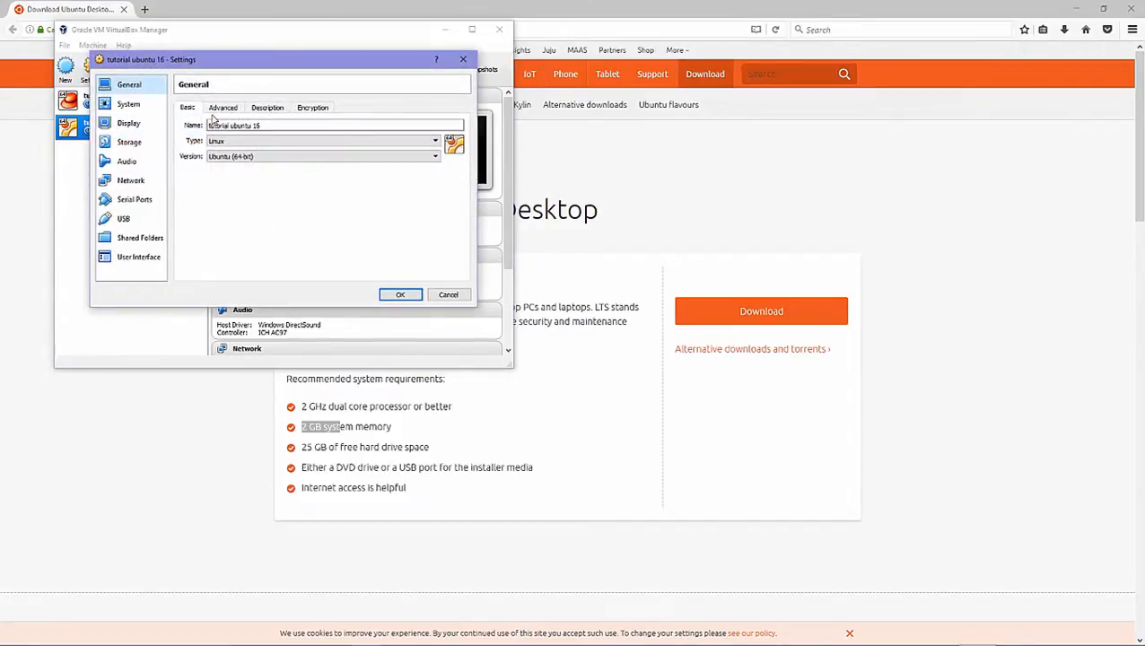
left_click(130, 104)
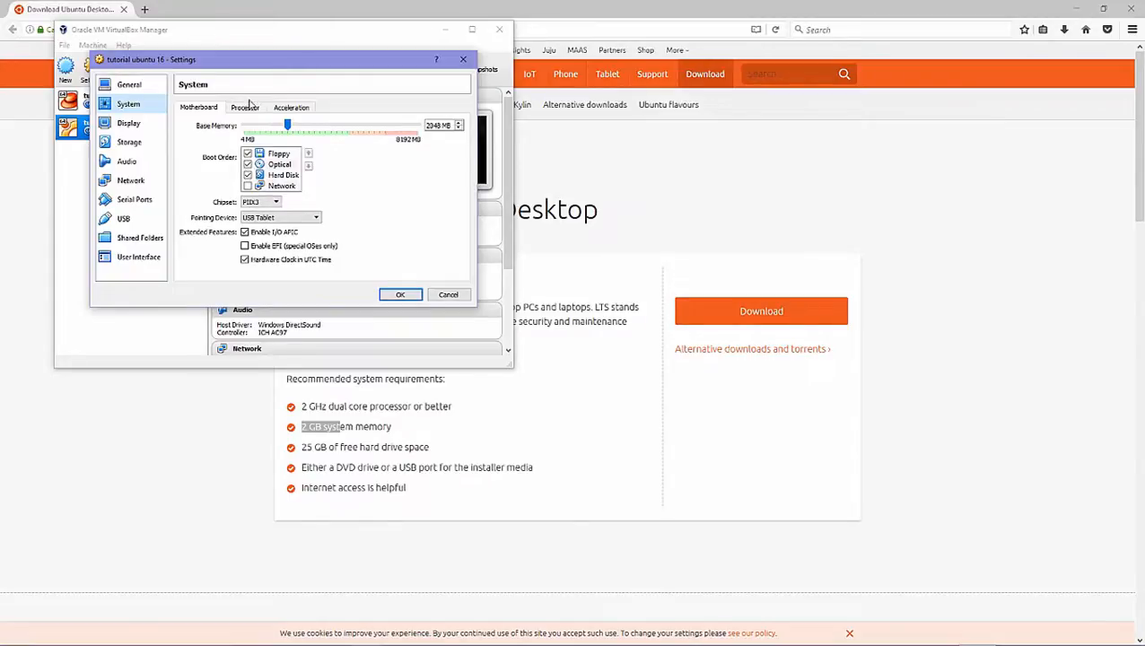
left_click(149, 88)
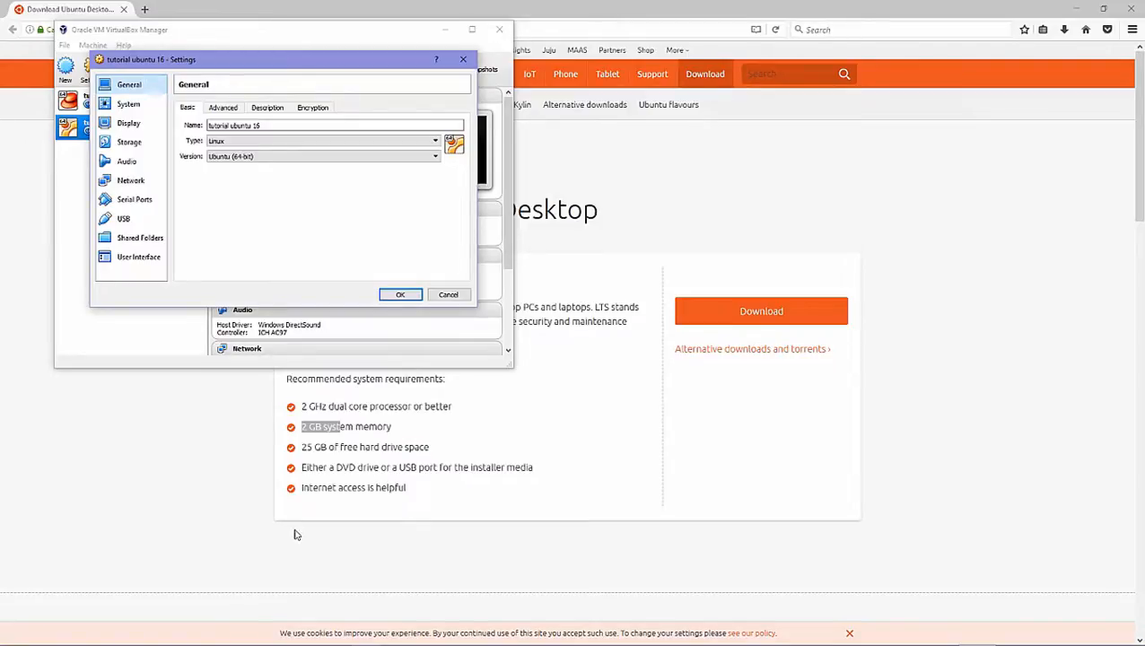
mouse_move(538, 642)
left_click(133, 104)
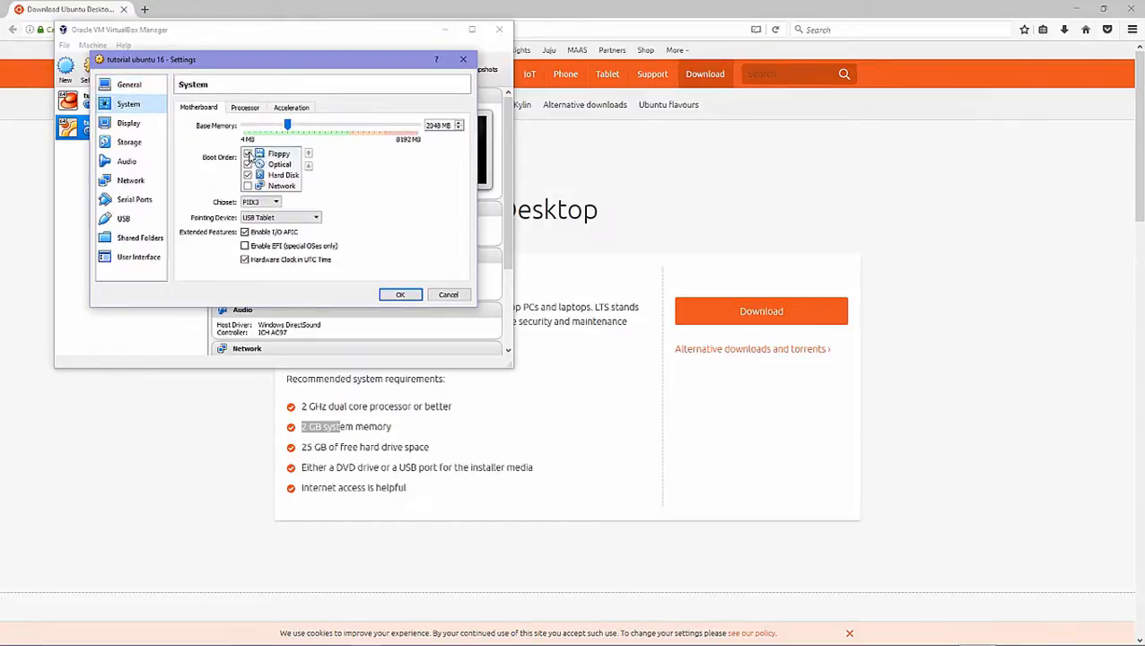
left_click(248, 155)
- Set the virtual machine's processor count to 2
left_click(243, 108)
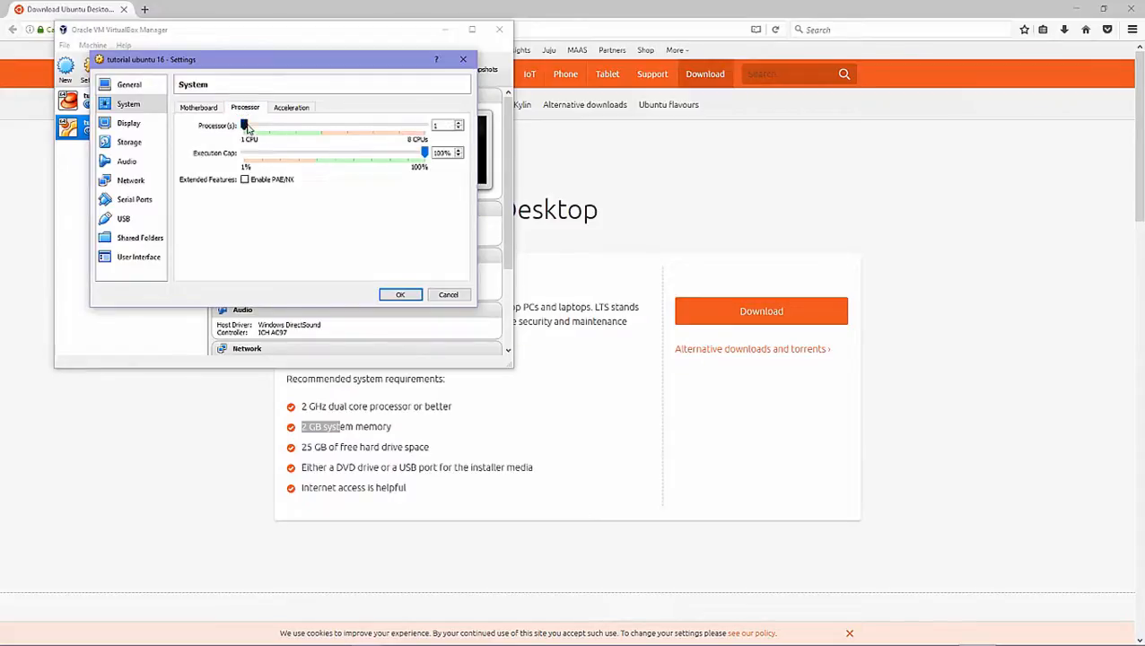
left_click_drag(244, 125, 269, 126)
left_click(250, 127)
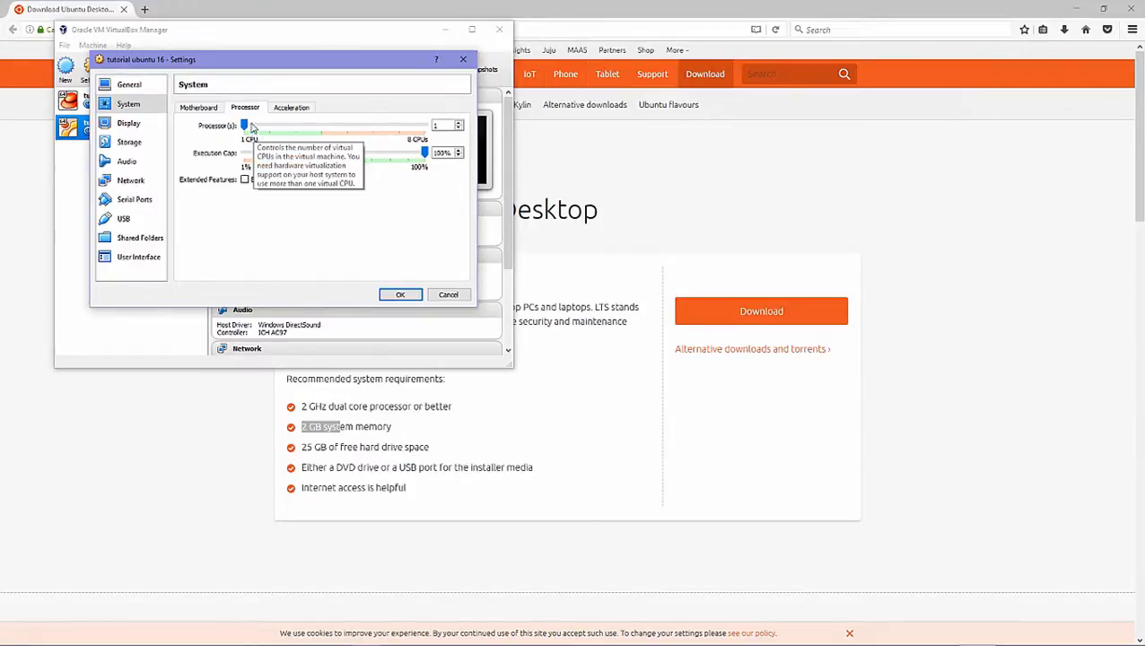
left_click_drag(251, 126, 270, 126)
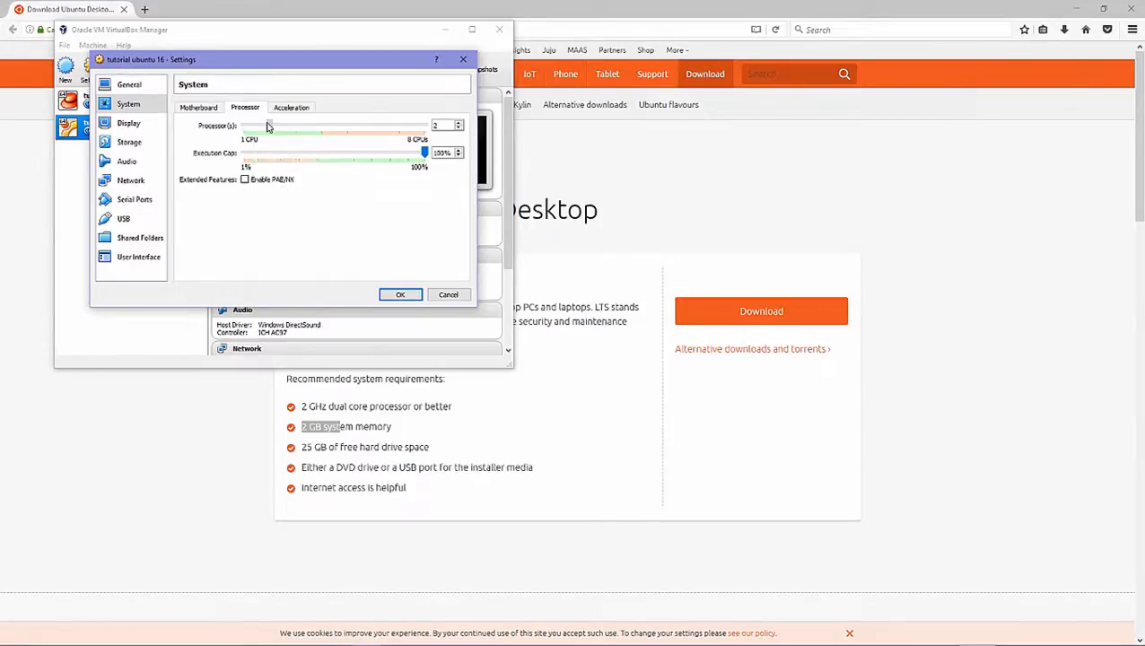
- Set the display's video memory to 128 MB and enable 3D acceleration
left_click(126, 125)
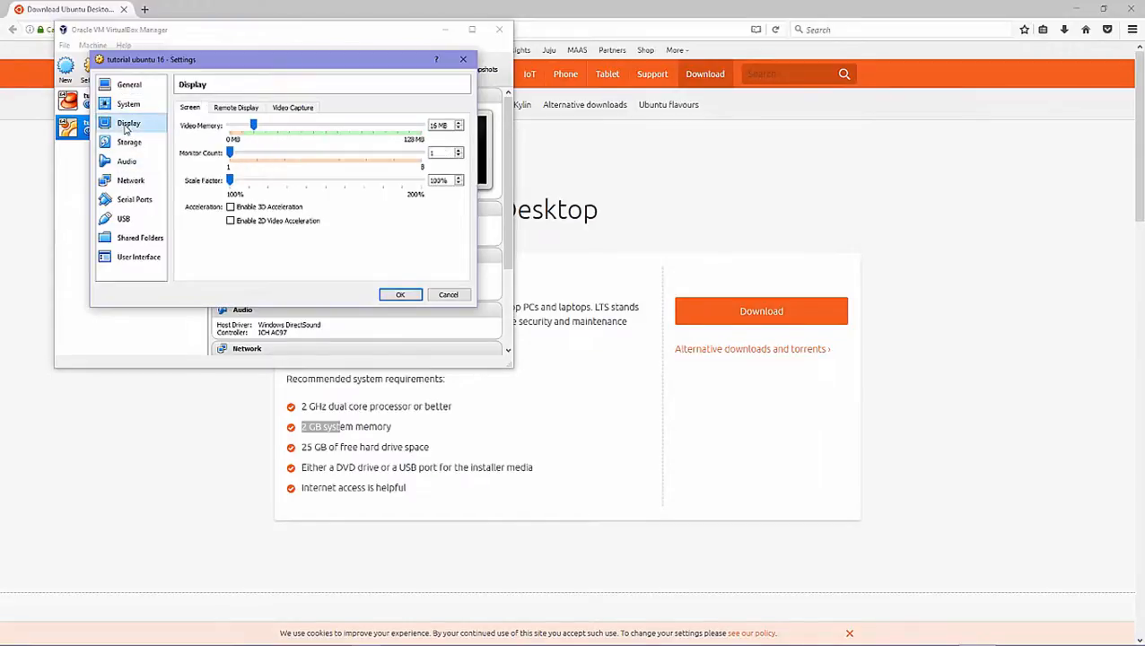
left_click_drag(254, 126, 421, 126)
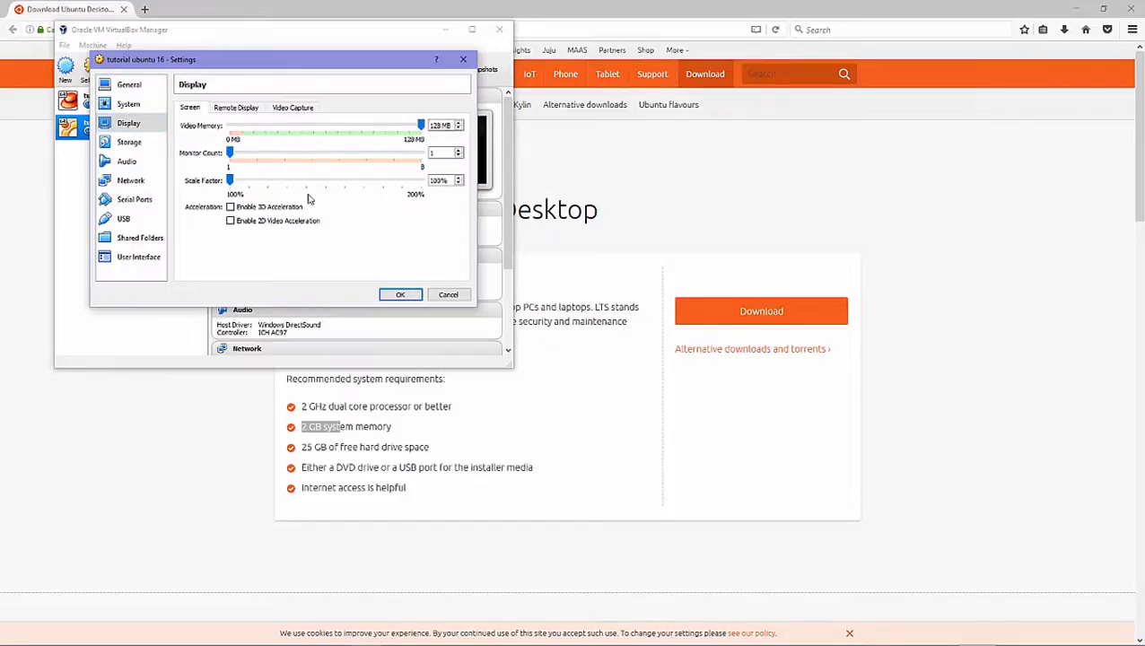
left_click(230, 207)
left_click(246, 110)
left_click(285, 109)
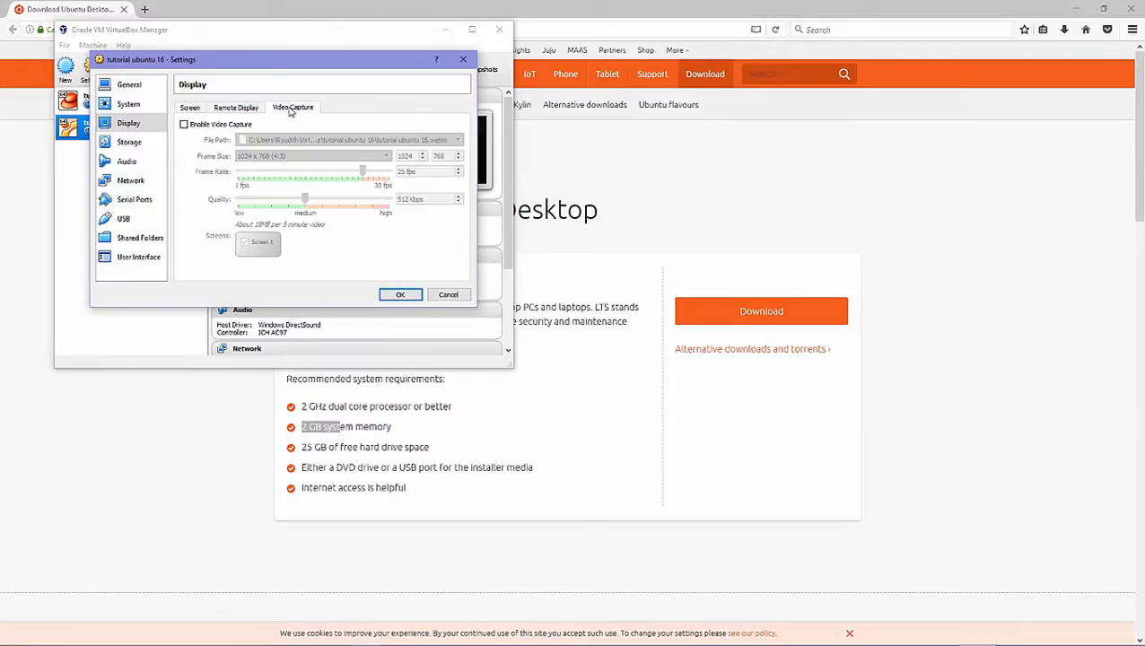
left_click(189, 111)
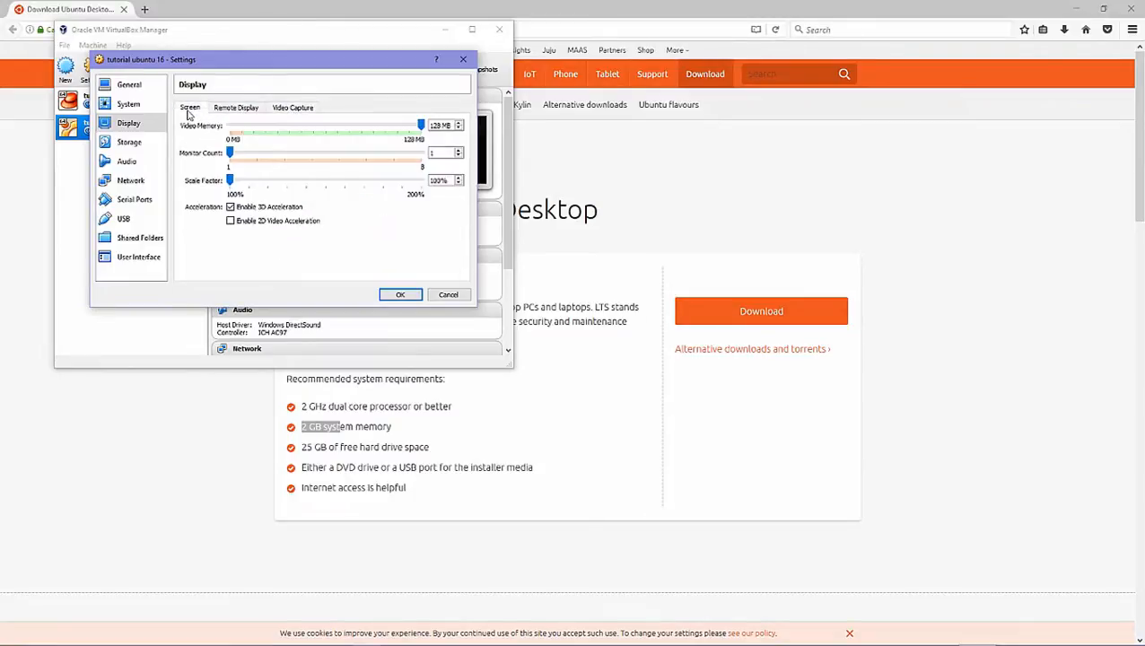
- Load ubuntu-16.04.1-desktop-amd64.iso from the iso folder into the empty IDE optical drive and save the machine's settings
left_click(131, 143)
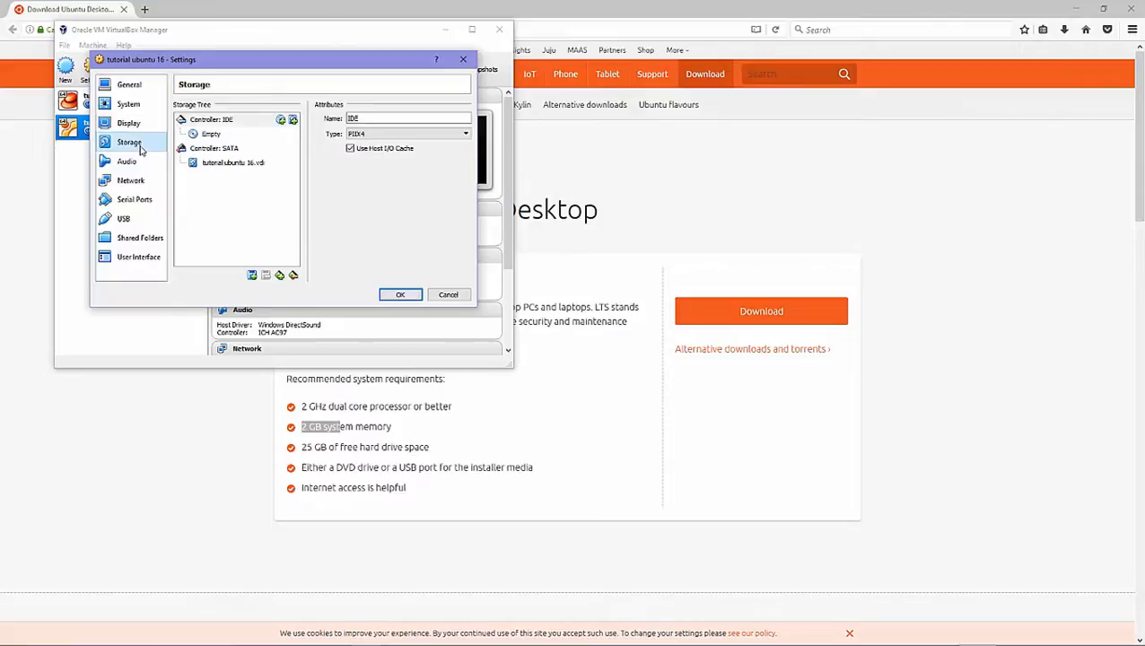
left_click(243, 134)
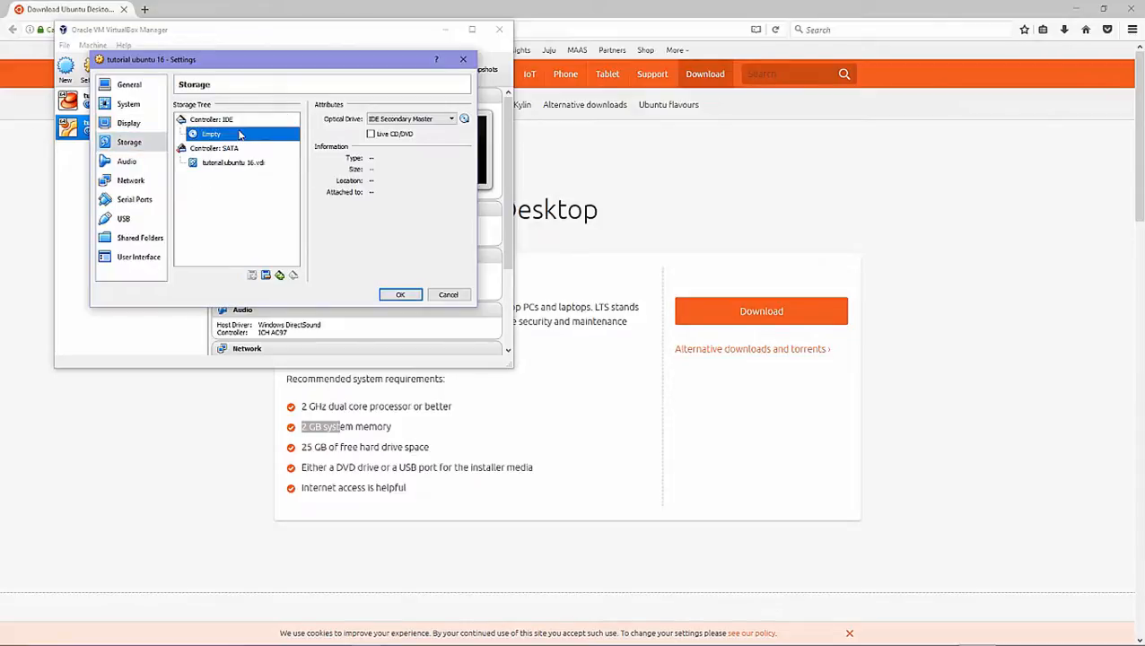
left_click(464, 118)
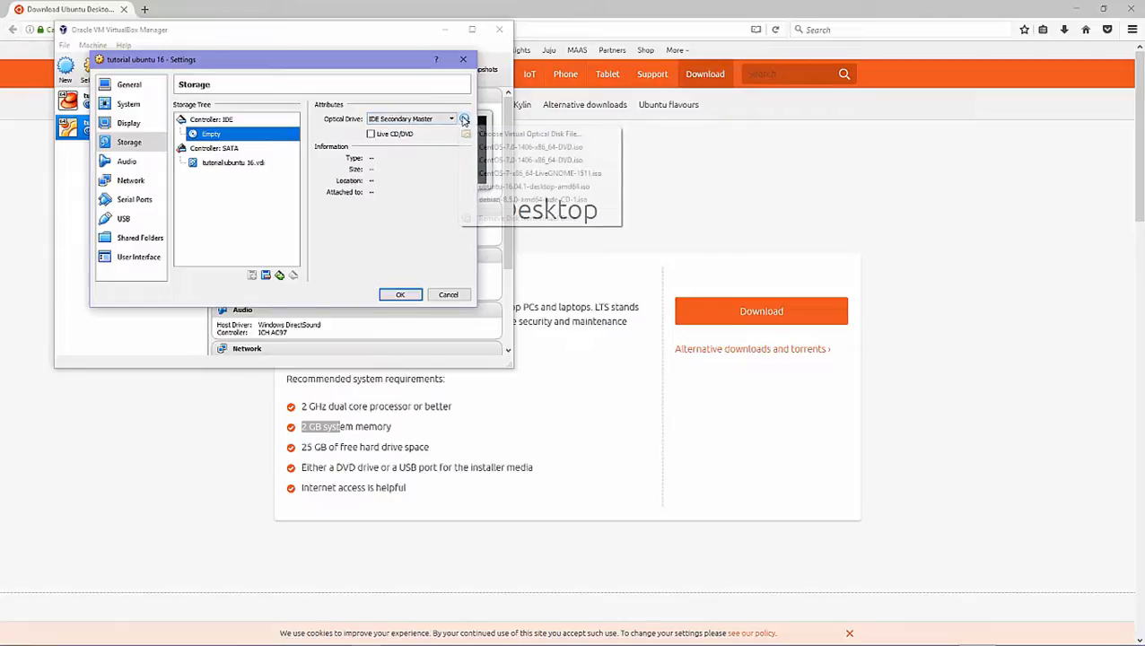
left_click(498, 135)
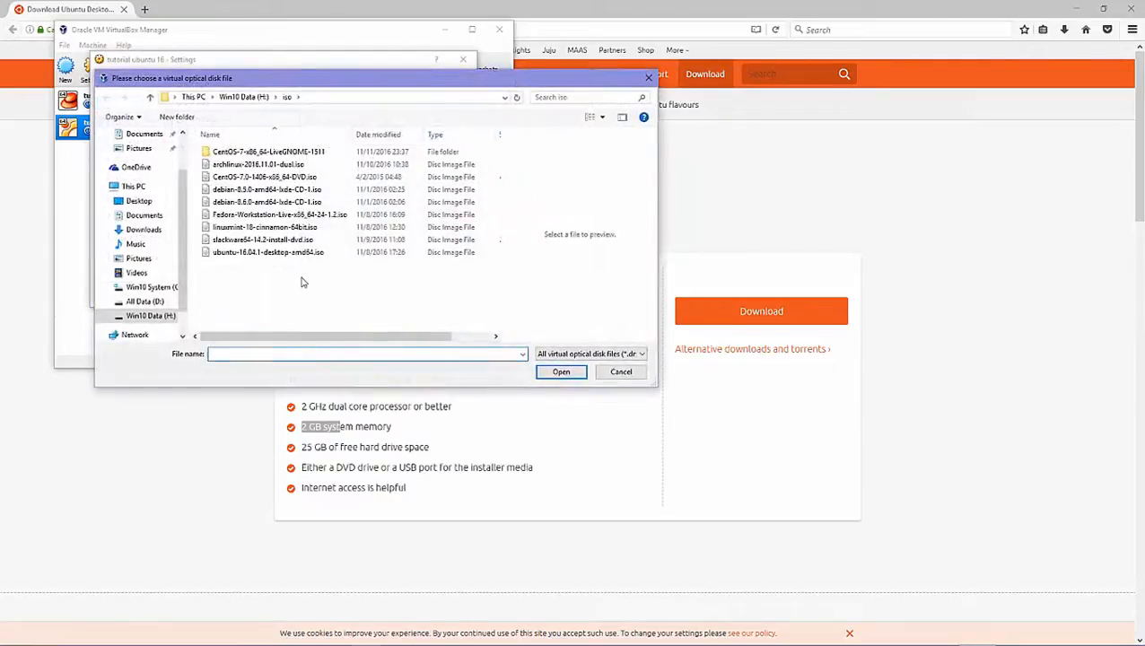
left_click(264, 254)
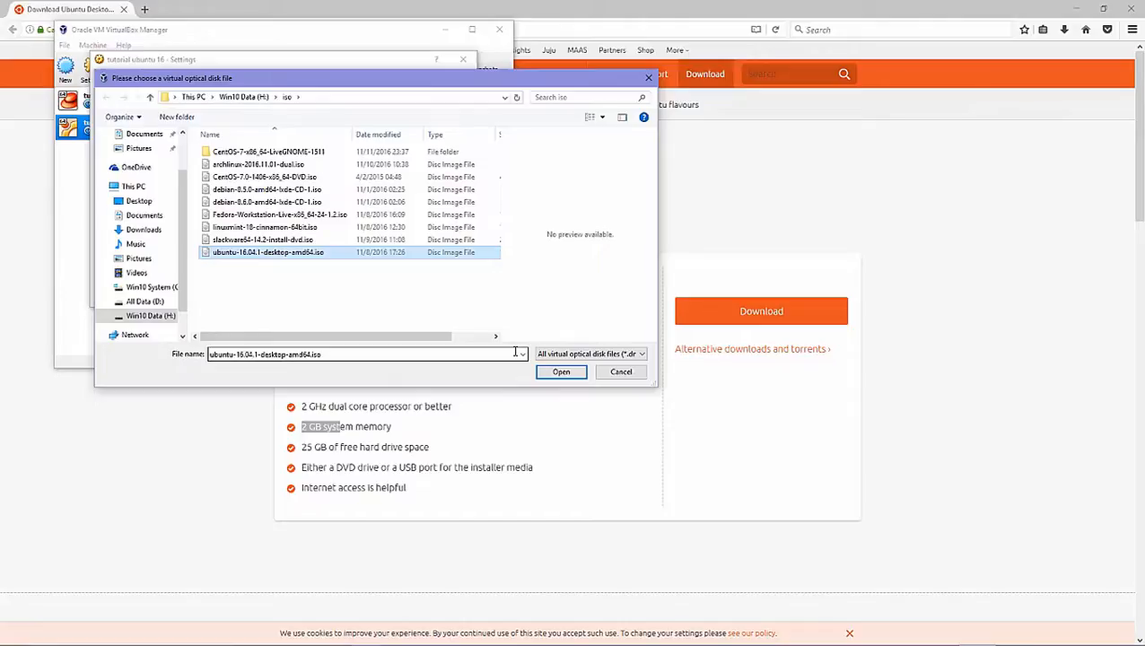
left_click(565, 375)
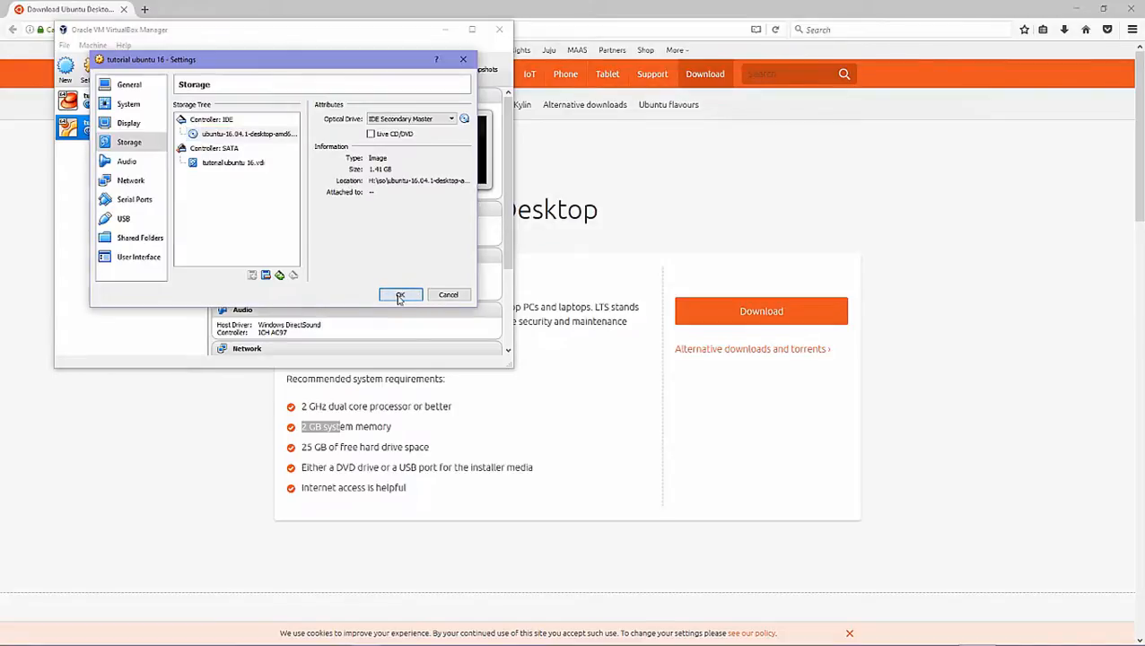
left_click(400, 296)
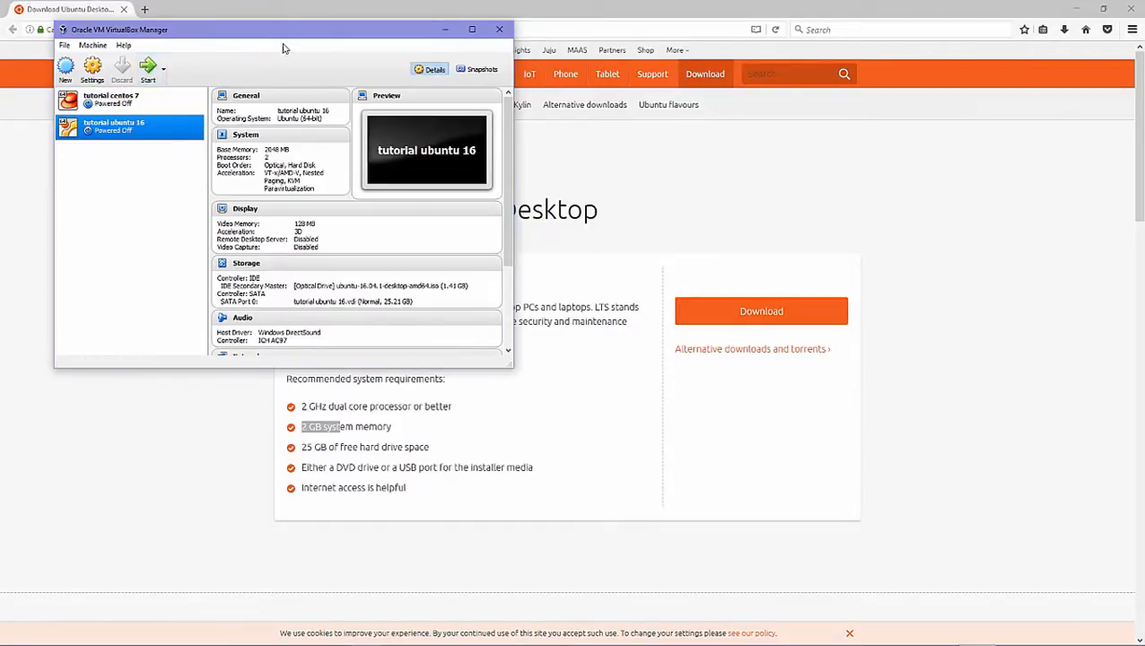
- Start the tutorial ubuntu 16 machine, dismiss its keyboard capture and mouse integration notices, and choose to try Ubuntu
left_click(148, 68)
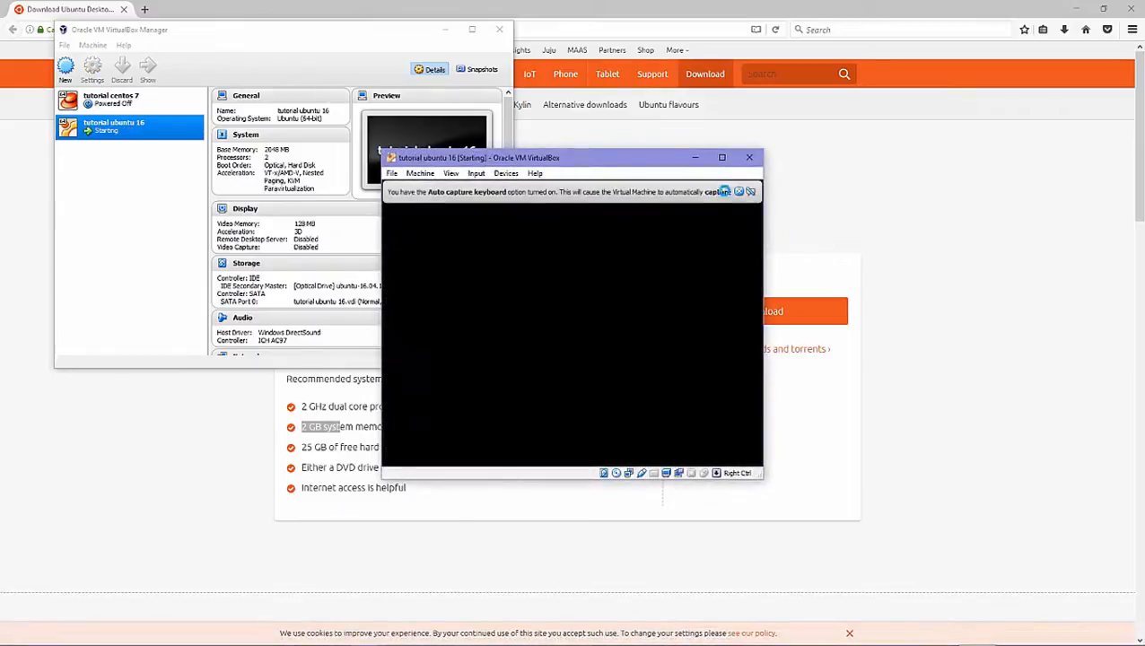
left_click(738, 191)
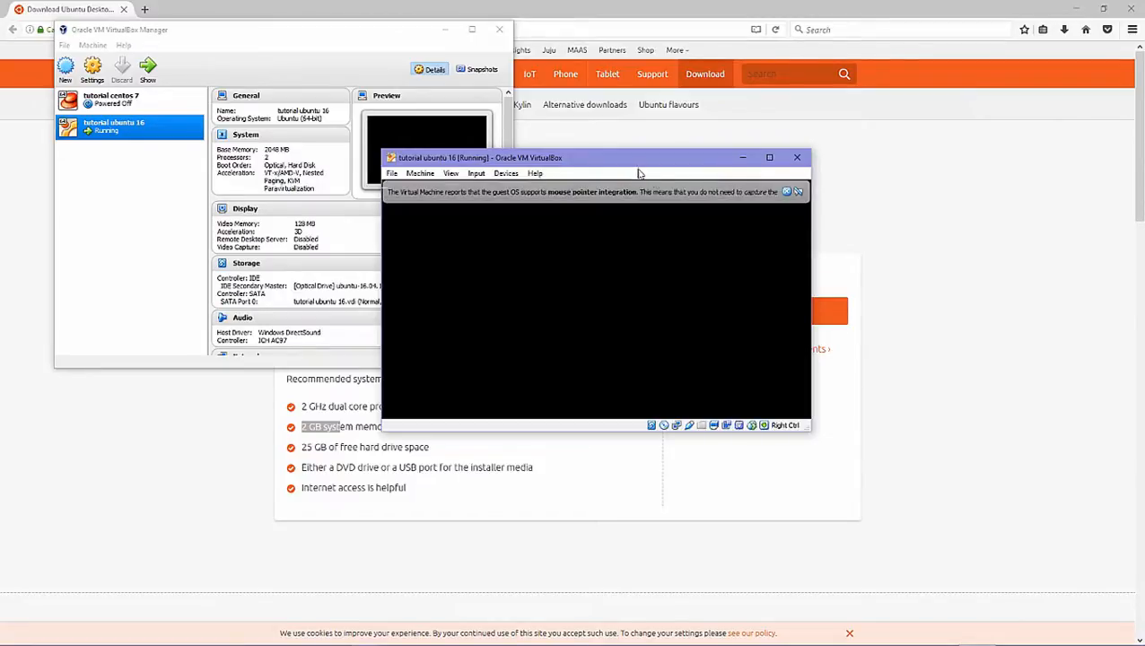
left_click(787, 193)
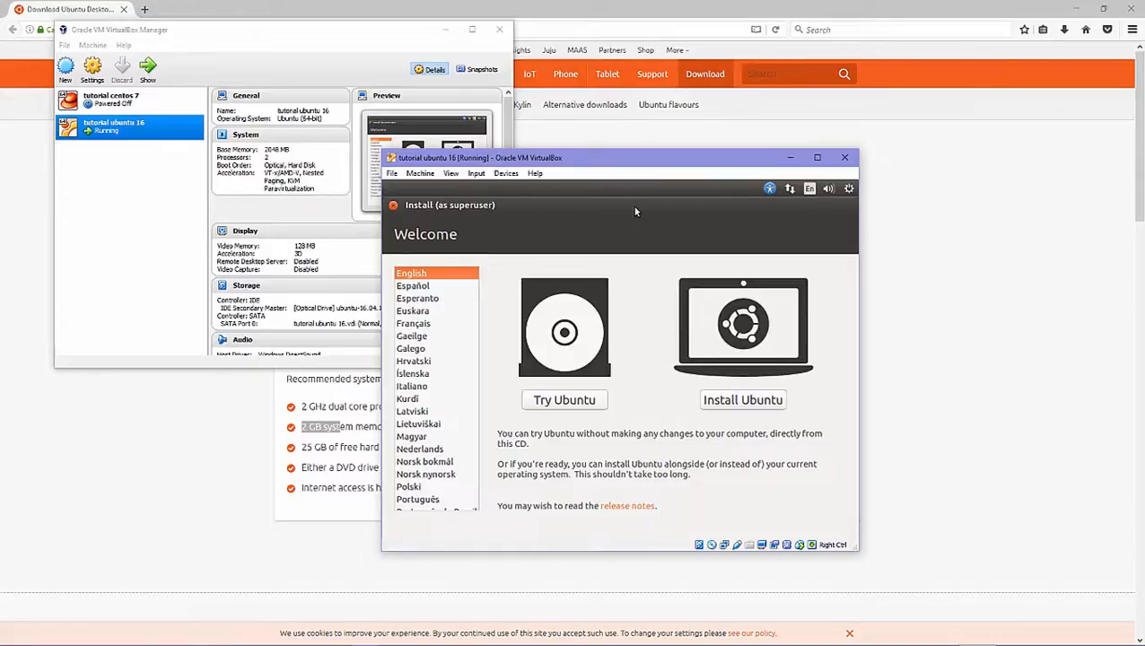
mouse_move(635, 209)
left_mouse_down()
mouse_move(645, 231)
mouse_move(726, 228)
mouse_move(688, 209)
mouse_move(616, 205)
mouse_move(632, 208)
left_mouse_up()
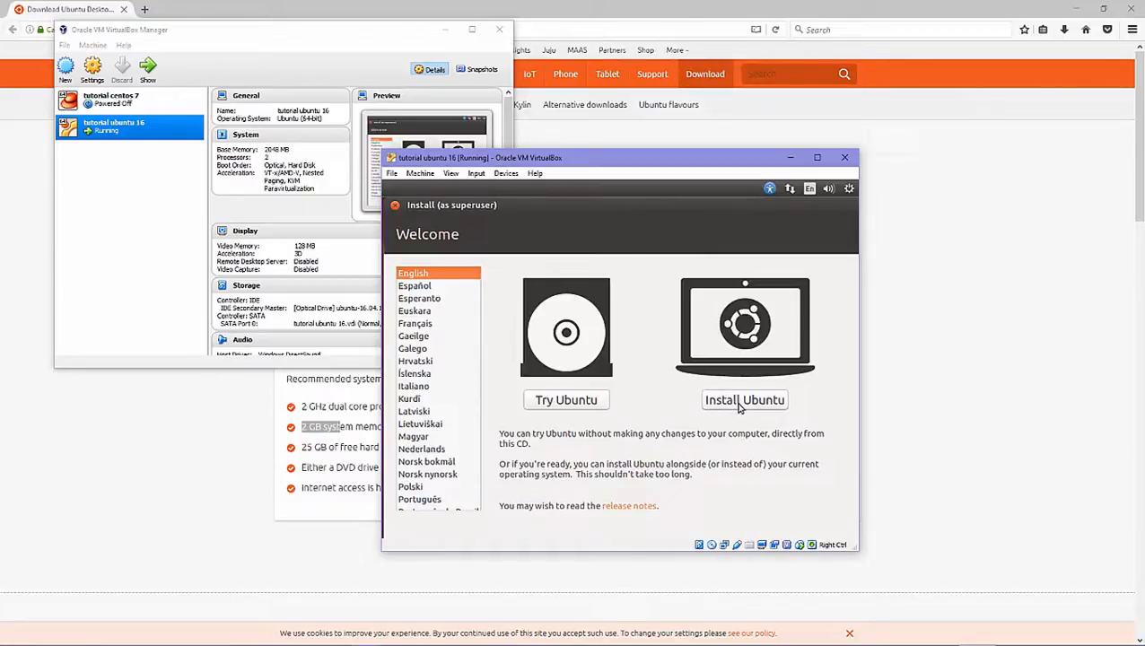
left_click(580, 405)
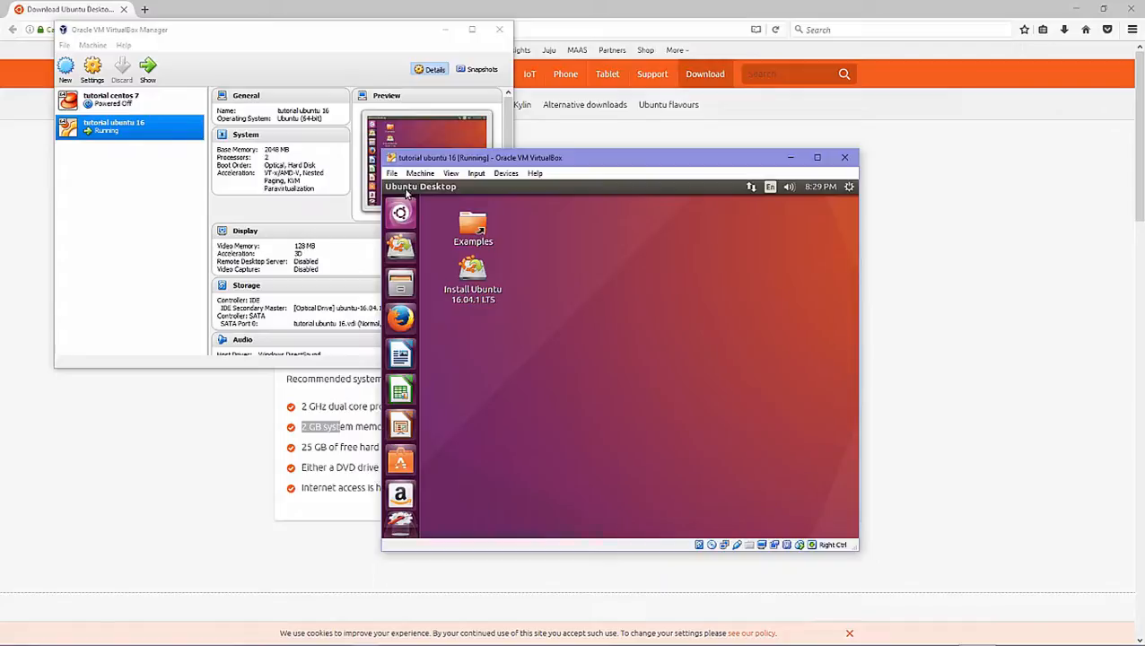
- Look briefly at the live session's application search, then launch the Ubuntu 16.04.1 LTS installer and continue in English
left_click(400, 215)
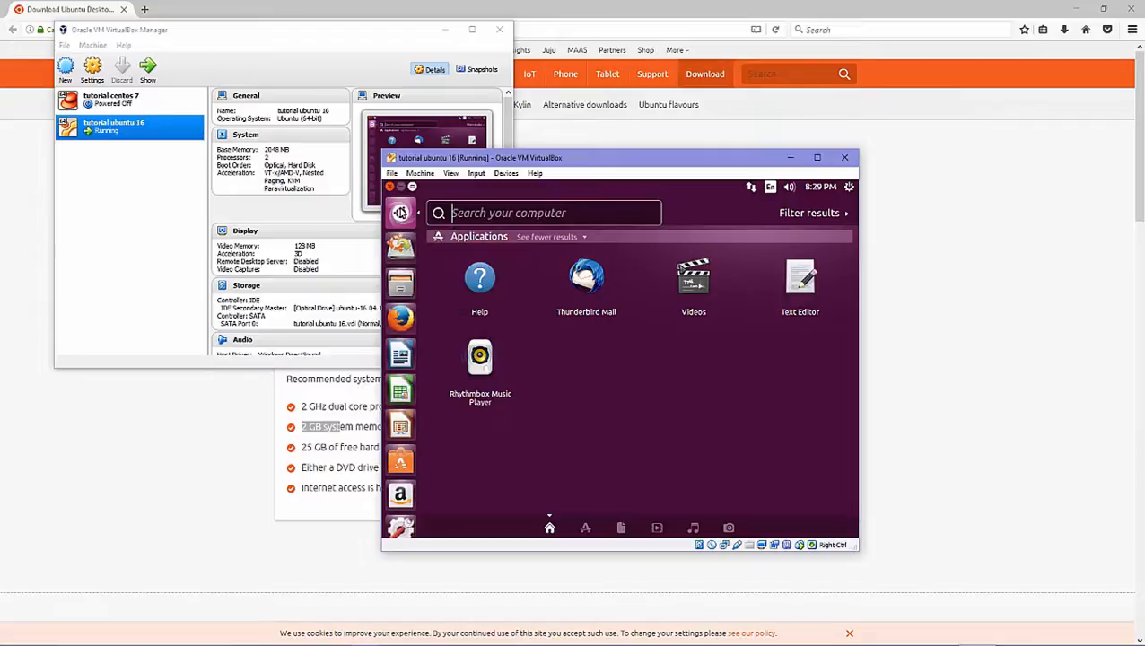
left_click(403, 213)
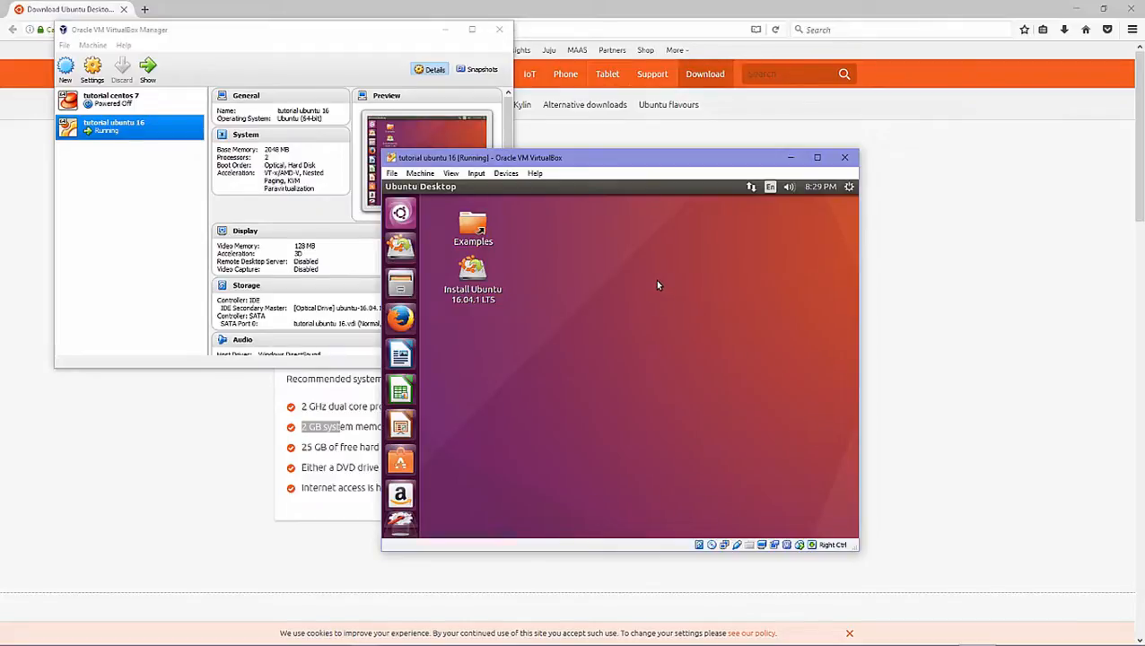
left_click(474, 286)
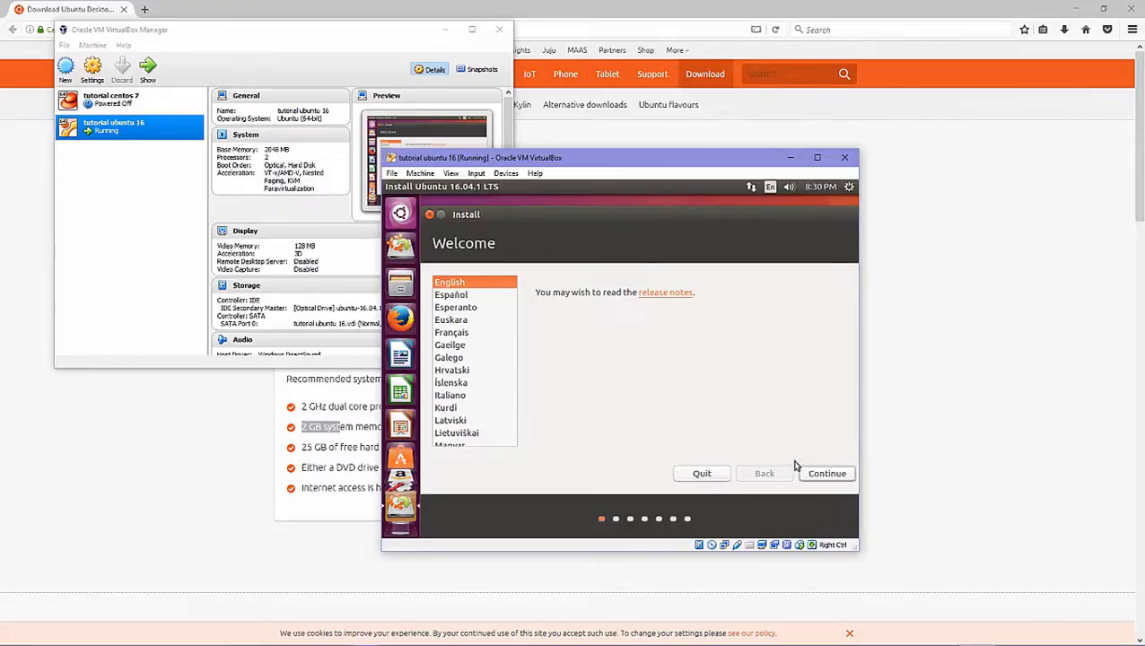
left_click(828, 474)
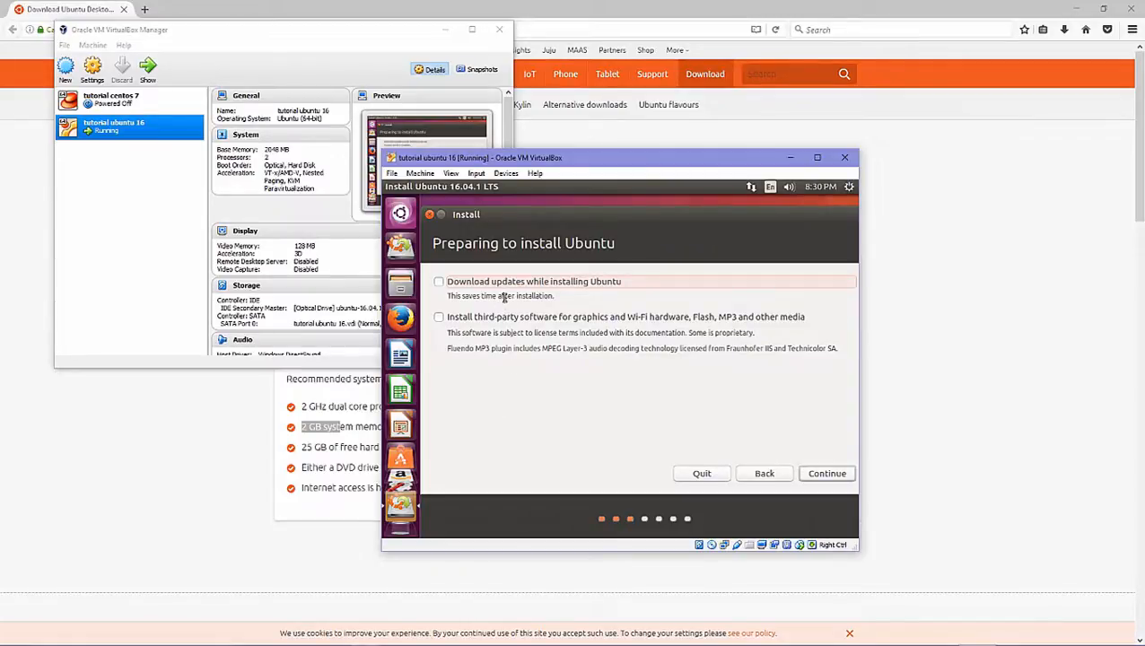
left_click(475, 286)
left_click(475, 287)
left_click(462, 318)
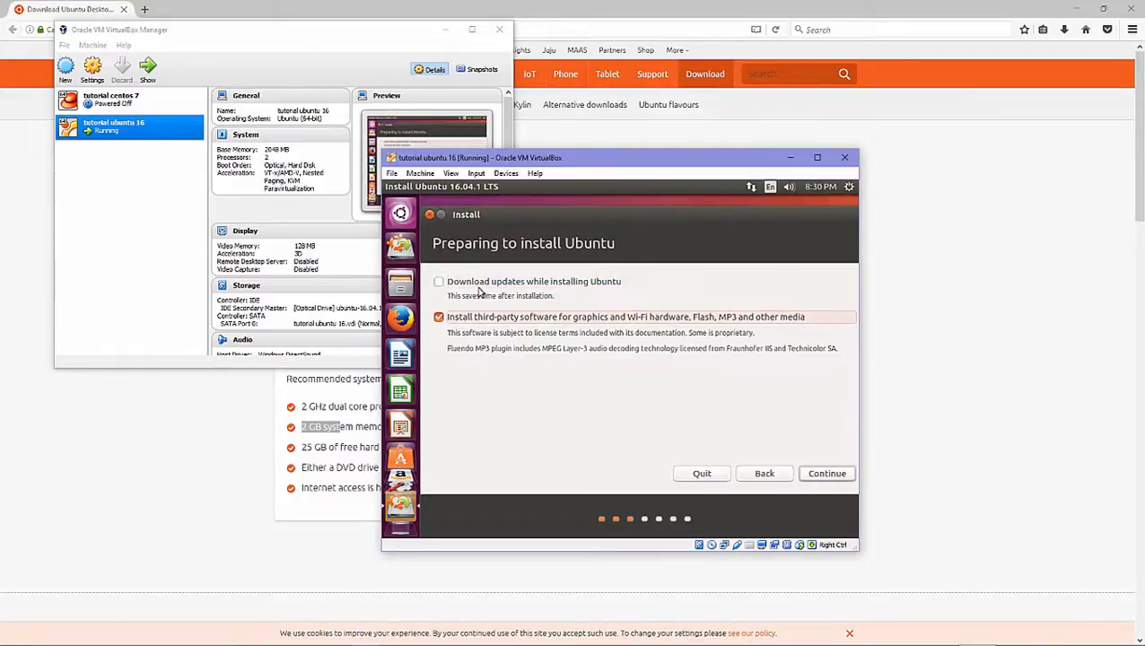
left_click(480, 288)
left_click(482, 287)
left_click(476, 322)
left_click(488, 322)
left_click(481, 282)
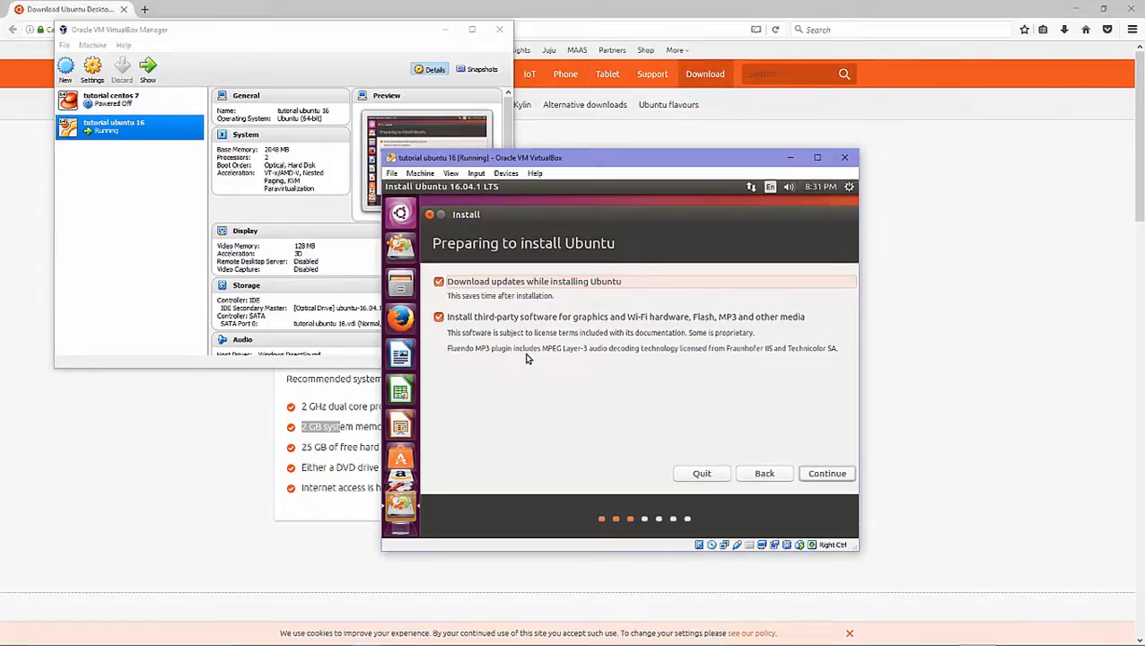
left_click(493, 317)
left_click(482, 283)
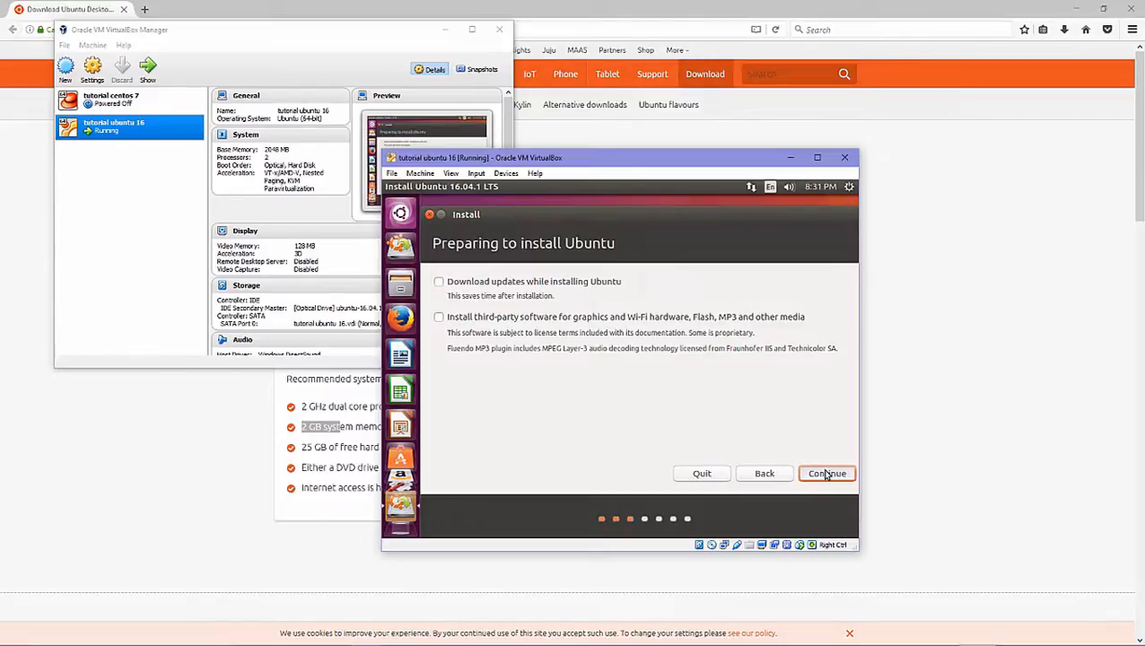
- Continue without updates or third-party software, erase the disk to install Ubuntu, and confirm writing the changes to disk
left_click(826, 474)
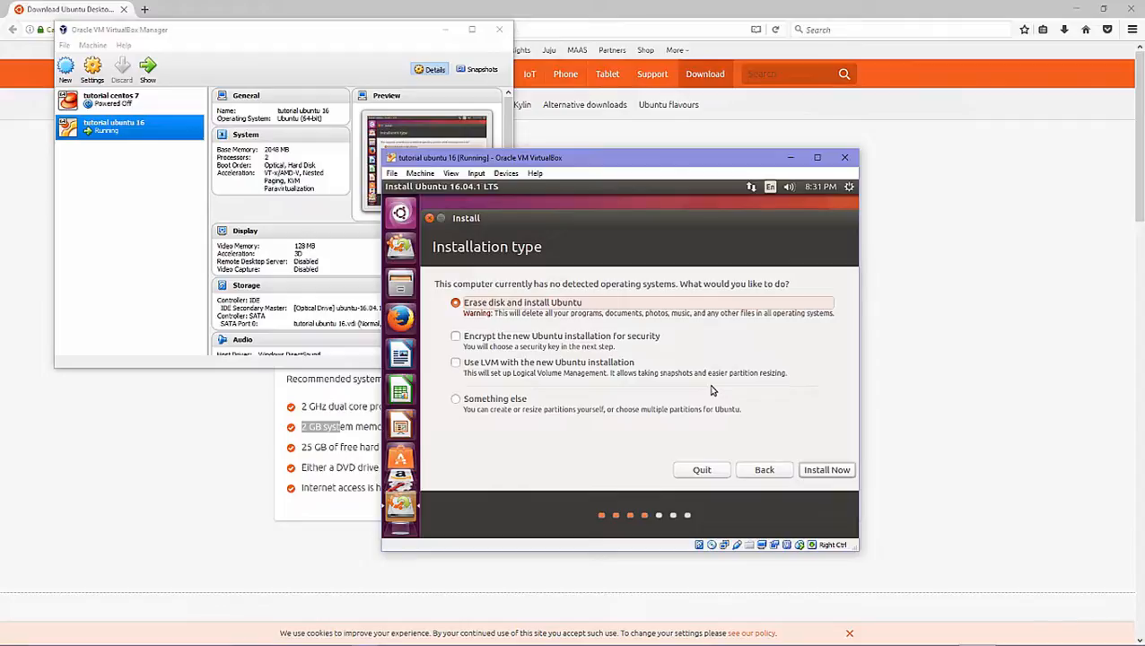
left_click(827, 473)
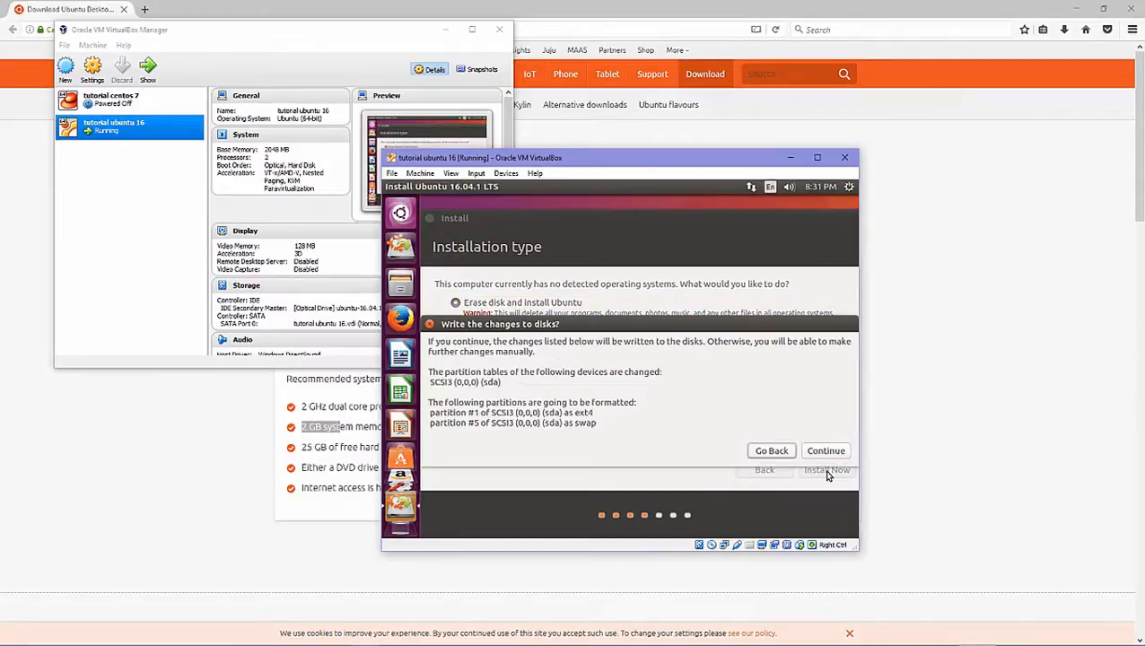
left_click(824, 451)
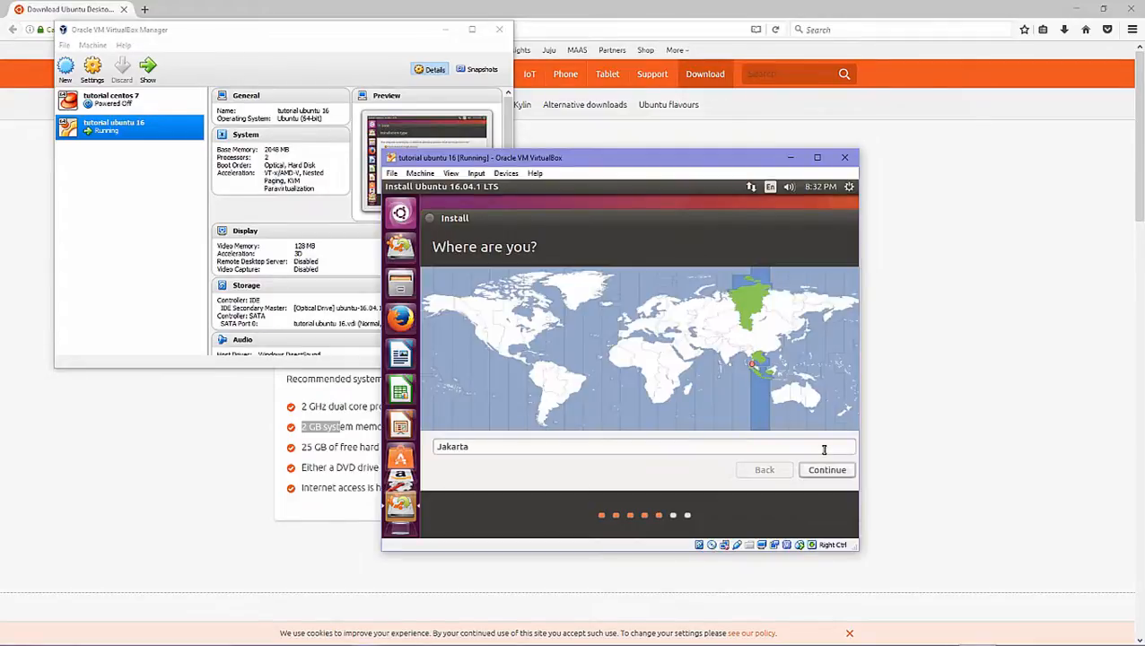
- Accept Jakarta as the location and English (US) as the keyboard layout
left_click(827, 470)
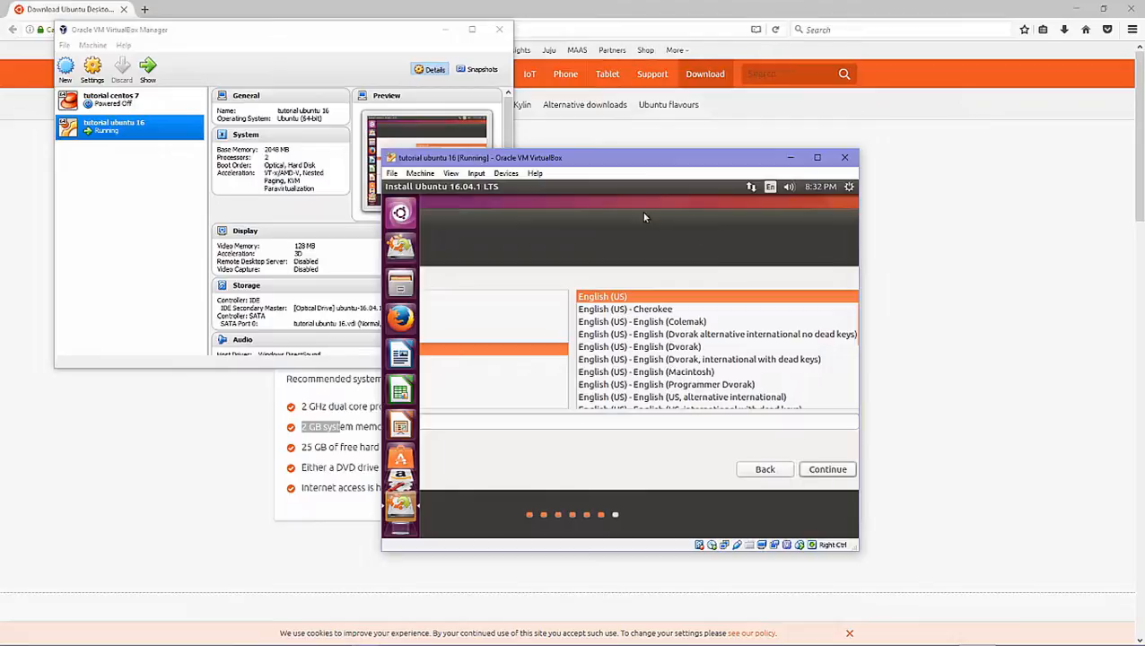
left_click_drag(644, 216, 588, 214)
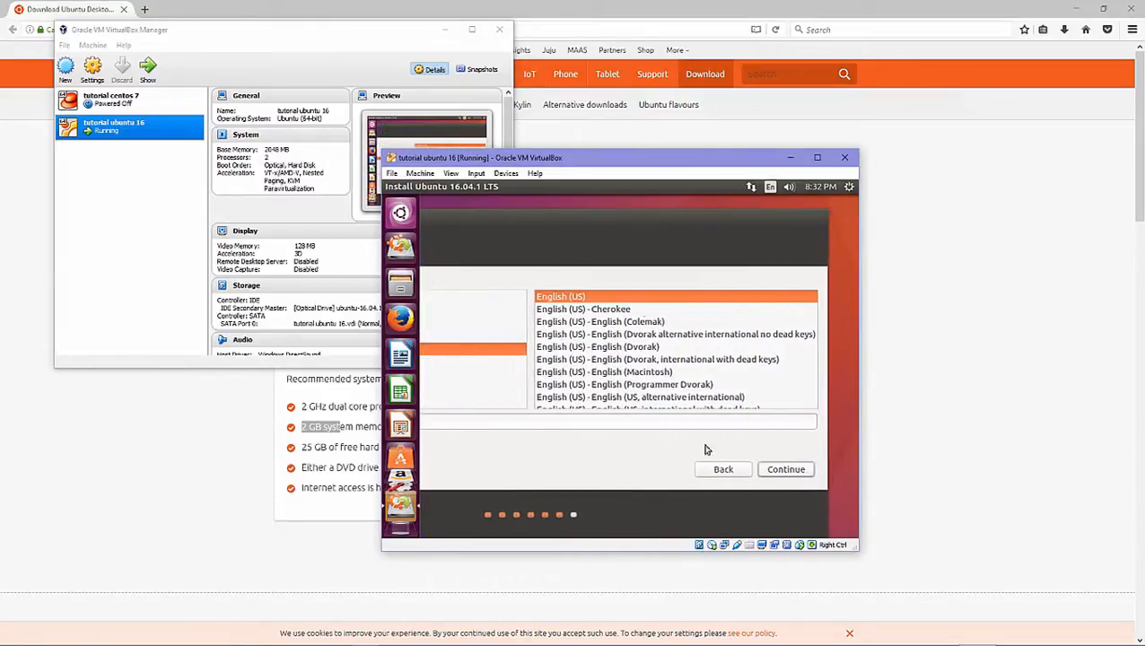
left_click(802, 474)
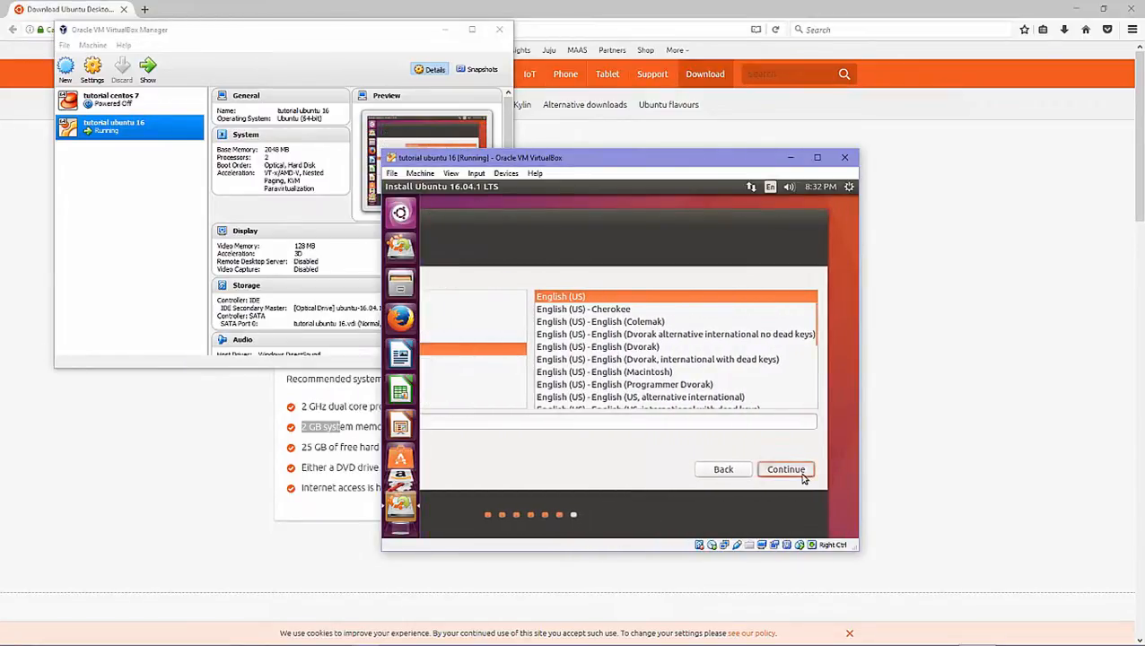
left_click(801, 471)
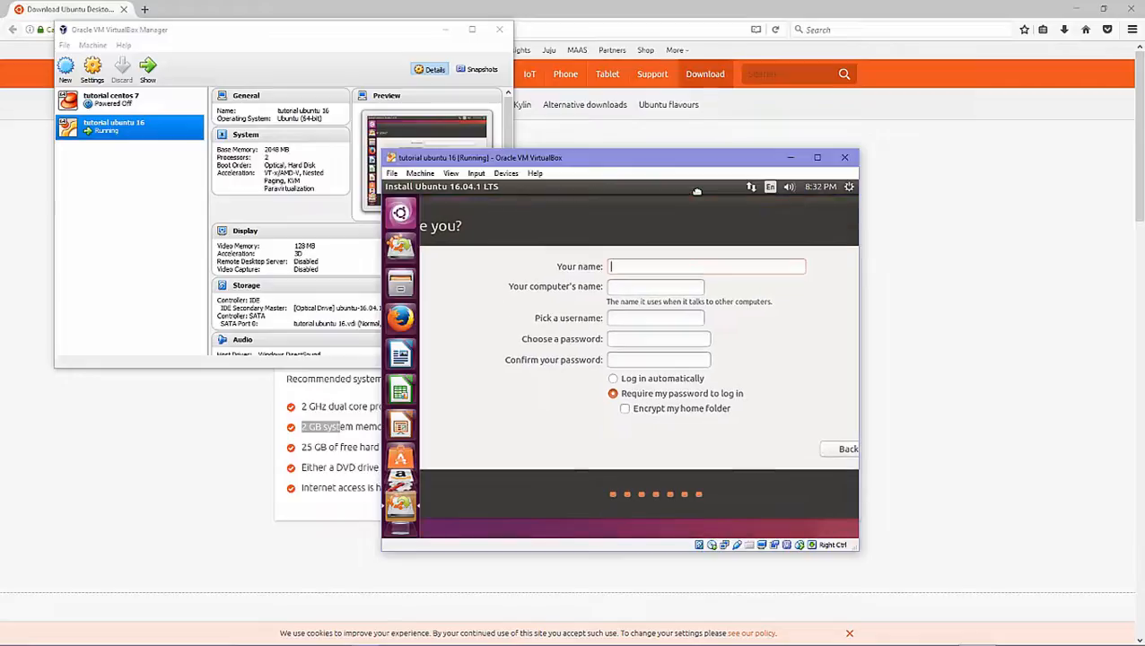
- Enter the user's name for the new Ubuntu account
type("Ryudihth")
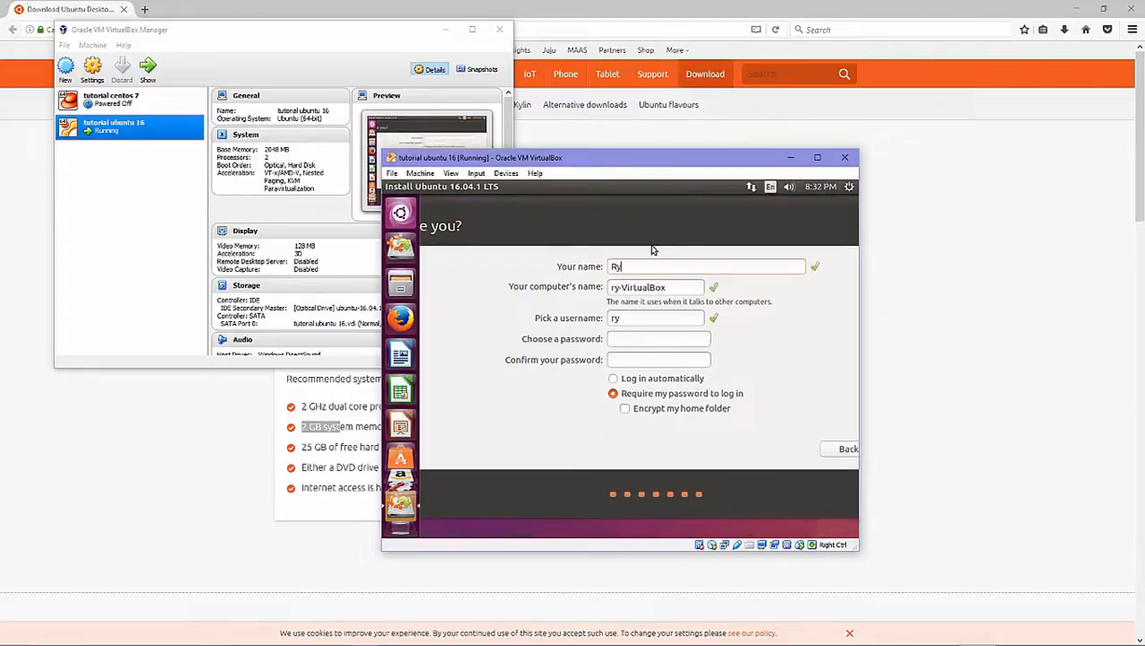
key("BackSpace")
key("BackSpace")
key("BackSpace")
type("th")
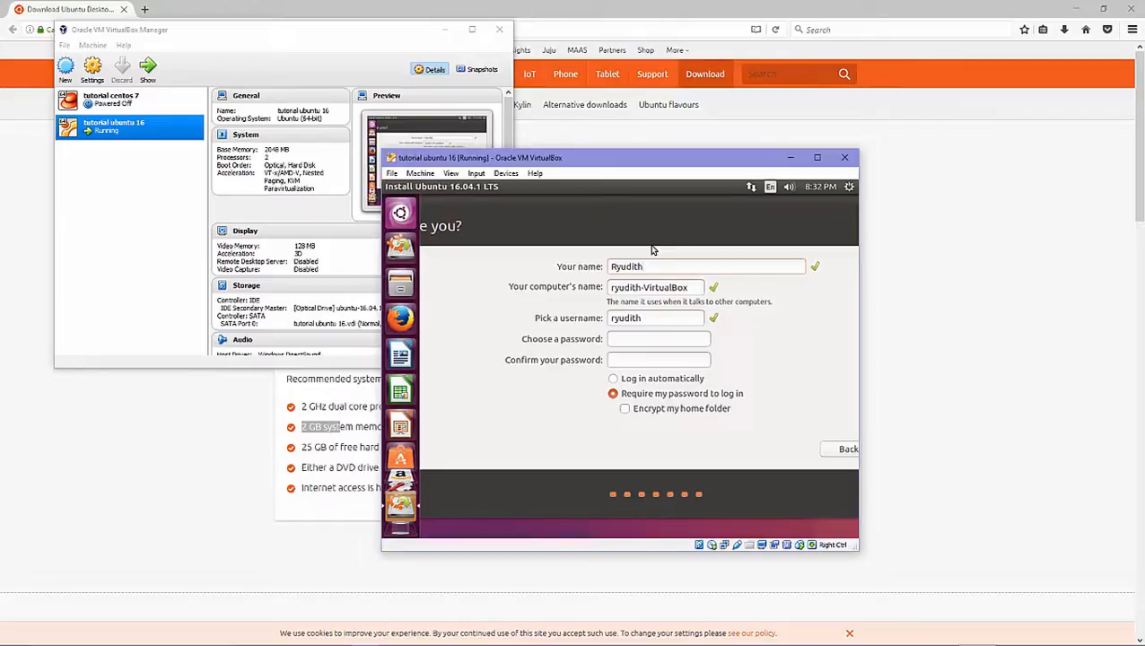
- Enter the account password and repeat it in the confirmation field
left_click(633, 341)
type("••••••••••")
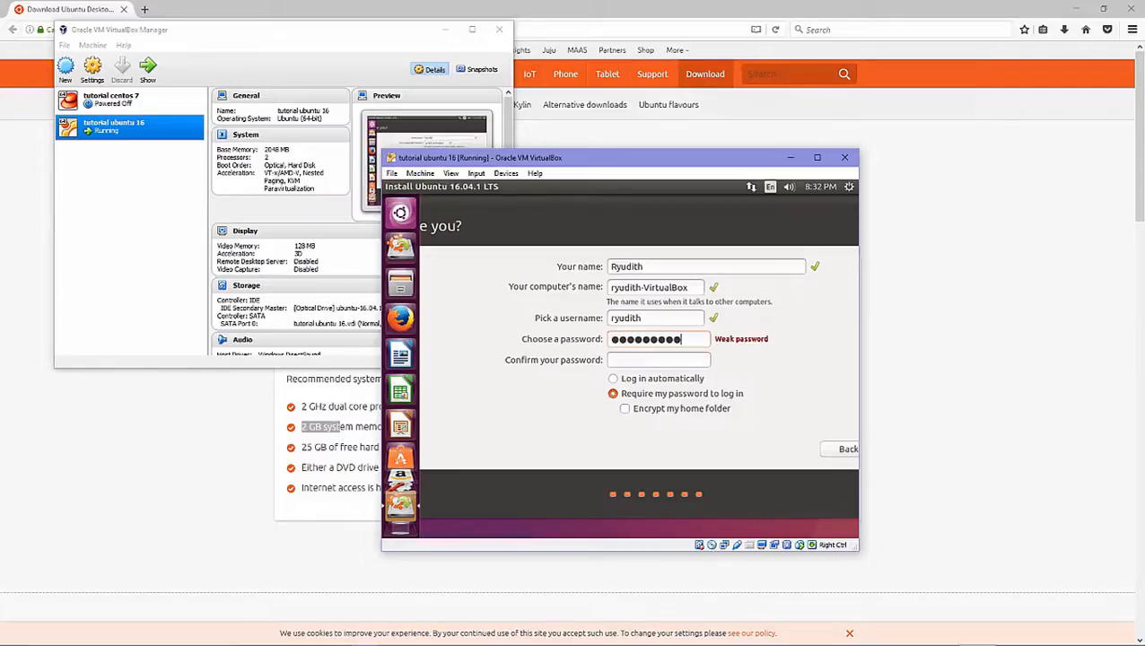
type("••••")
key("Tab")
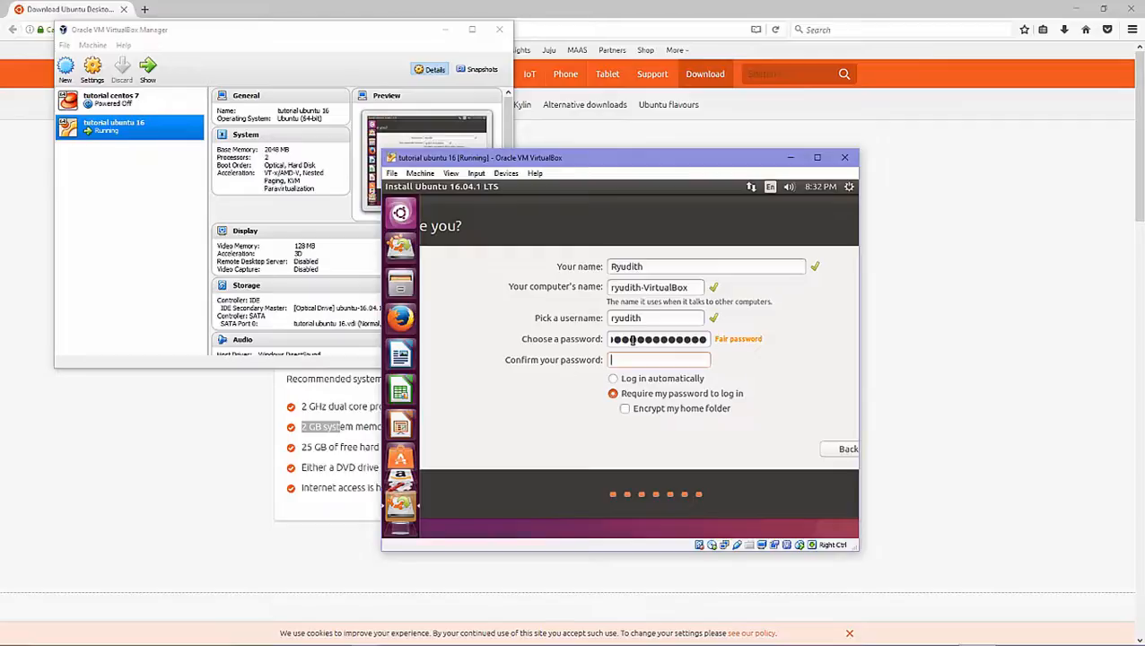
type("r●●●●●●●●●●●●●")
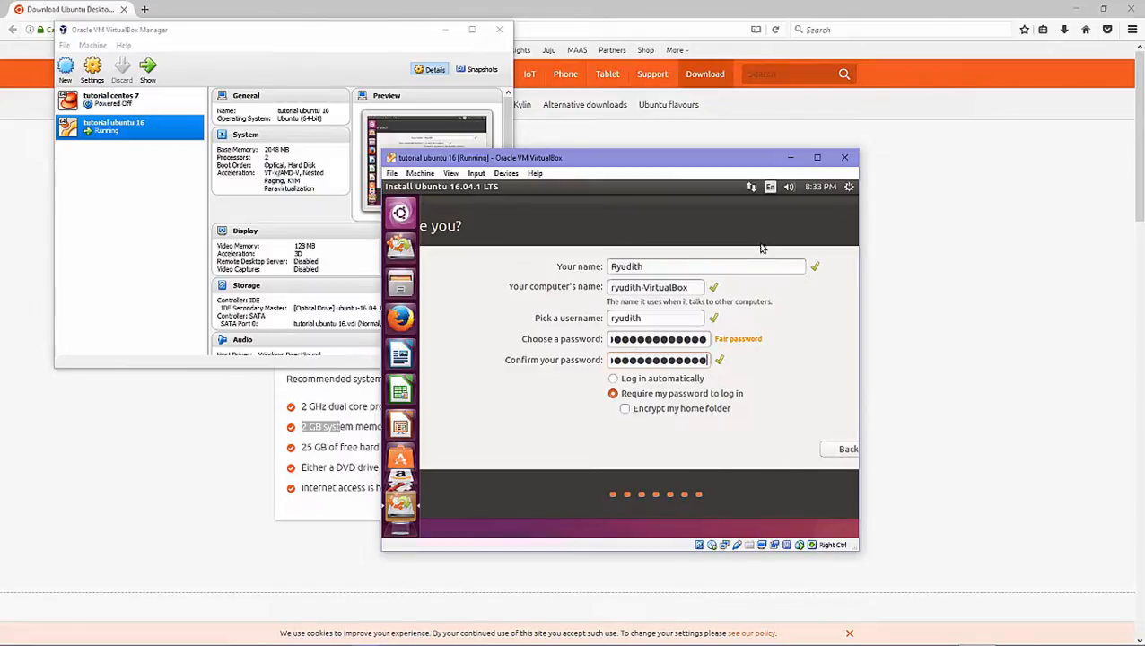
- Try the automatic login option, then set the account to require the password to log in
left_click_drag(766, 200, 661, 202)
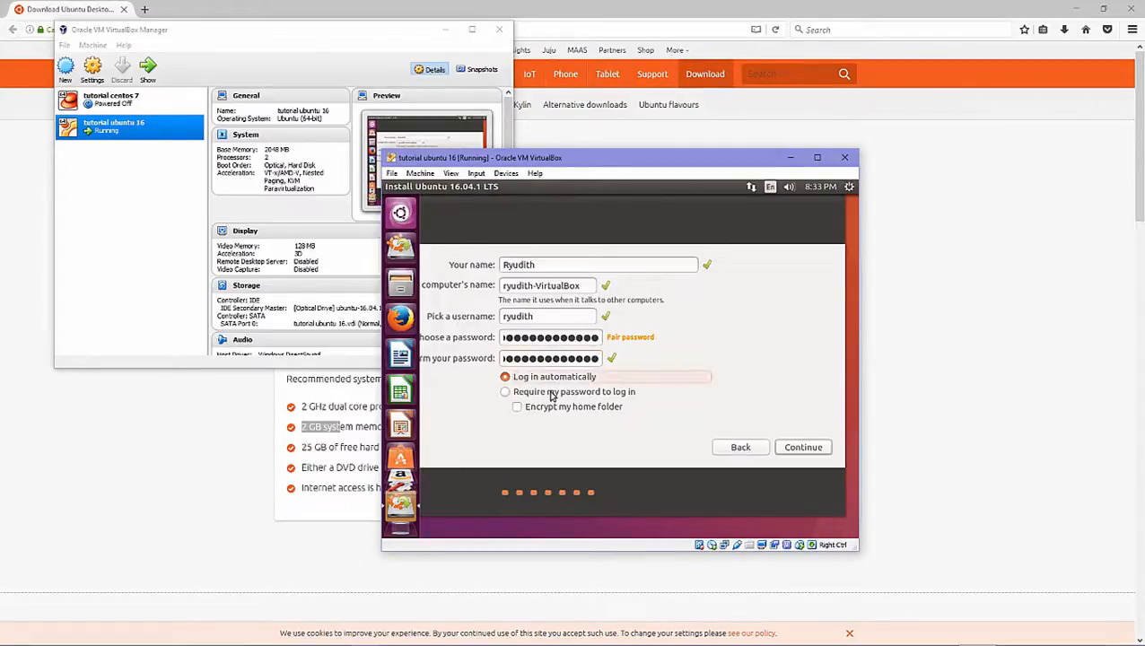
left_click(552, 378)
left_click(568, 393)
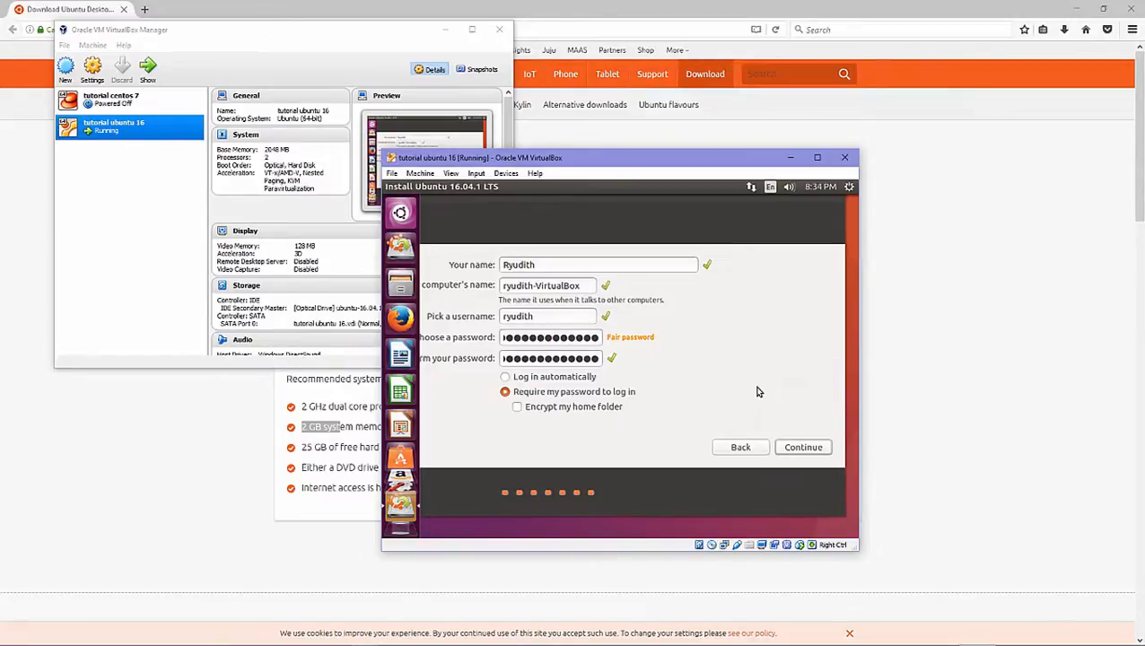
- Submit the account details to proceed with the installation and expand the file copying log
left_click(807, 447)
left_click(813, 448)
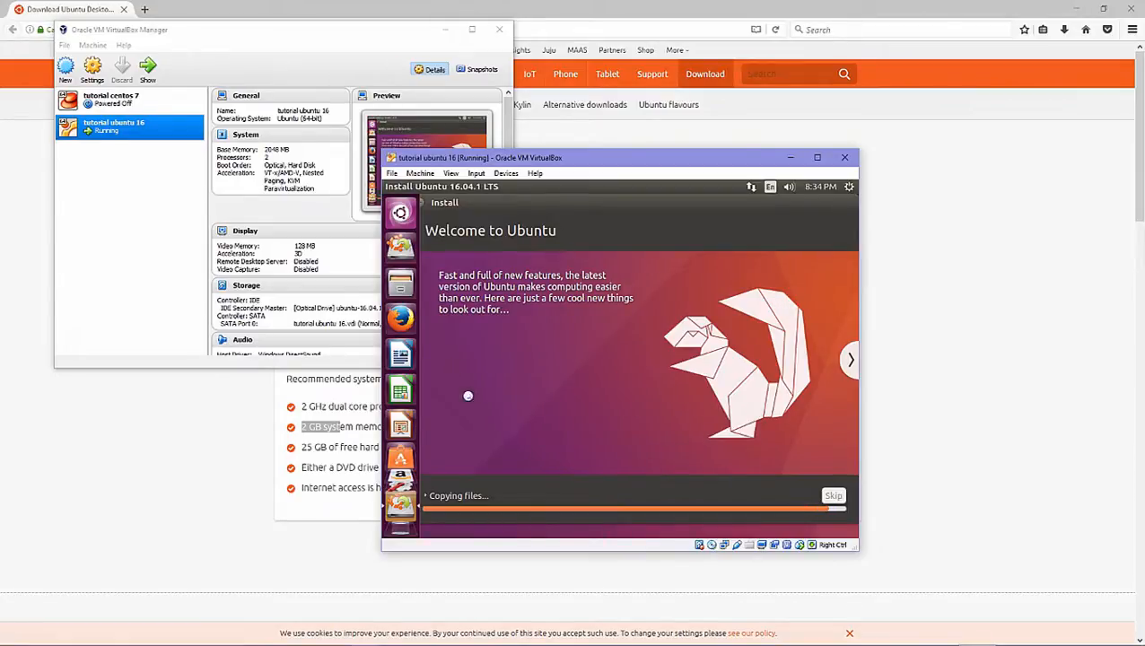
left_click(429, 496)
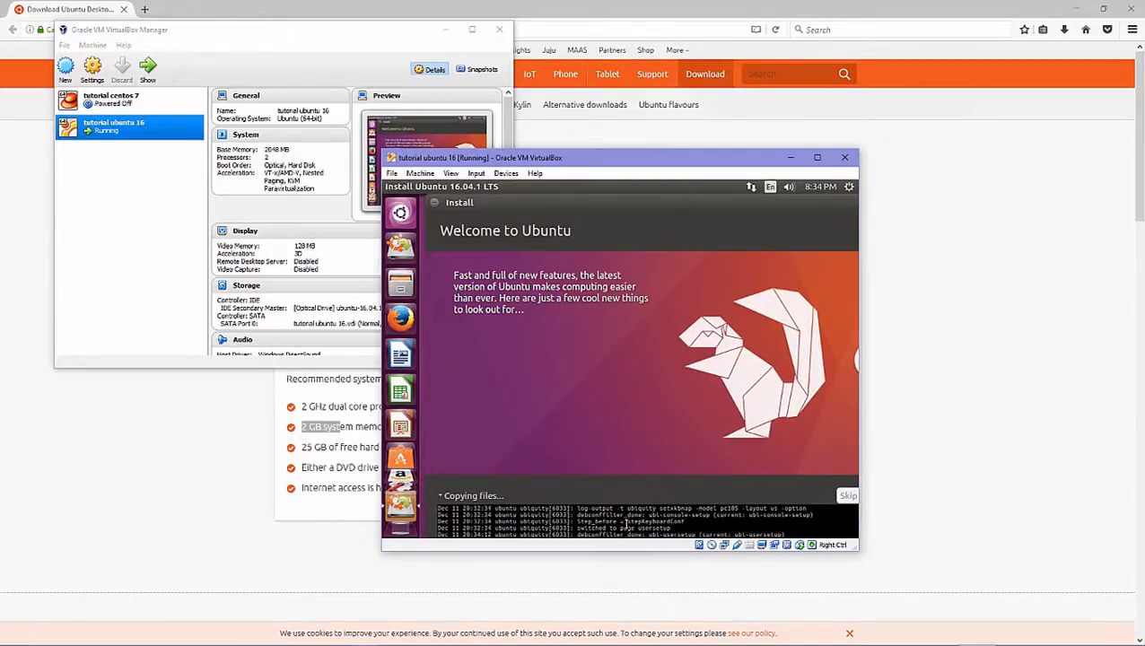
- Collapse the file copying log and restart the virtual machine once the Ubuntu installation is complete
left_click(471, 496)
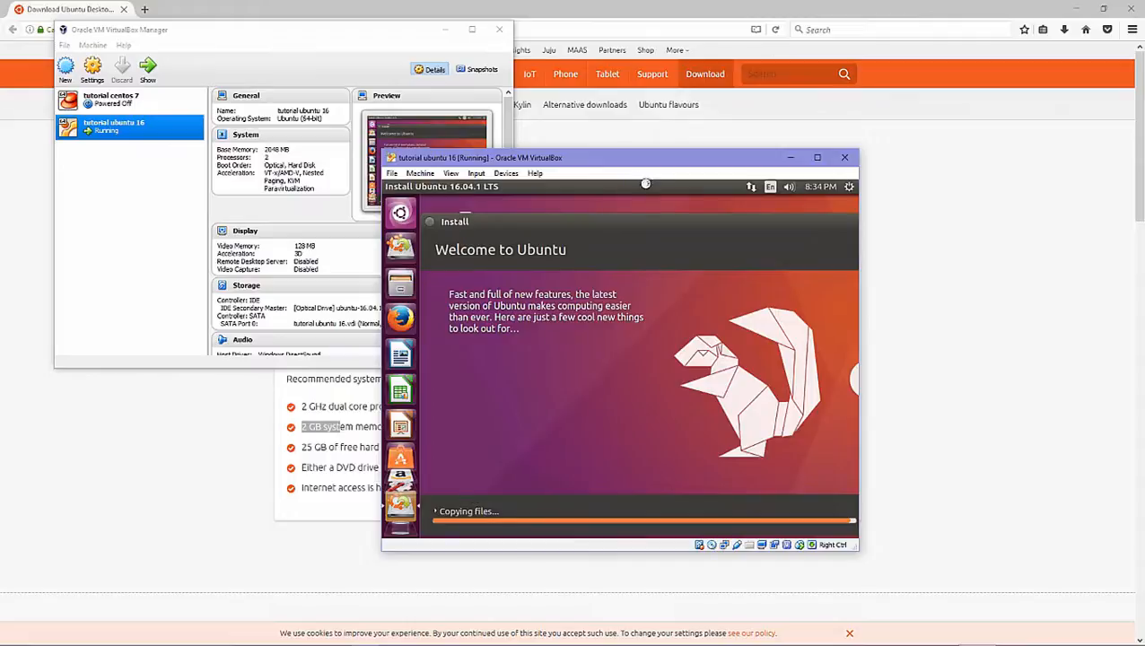
left_click_drag(642, 228, 641, 202)
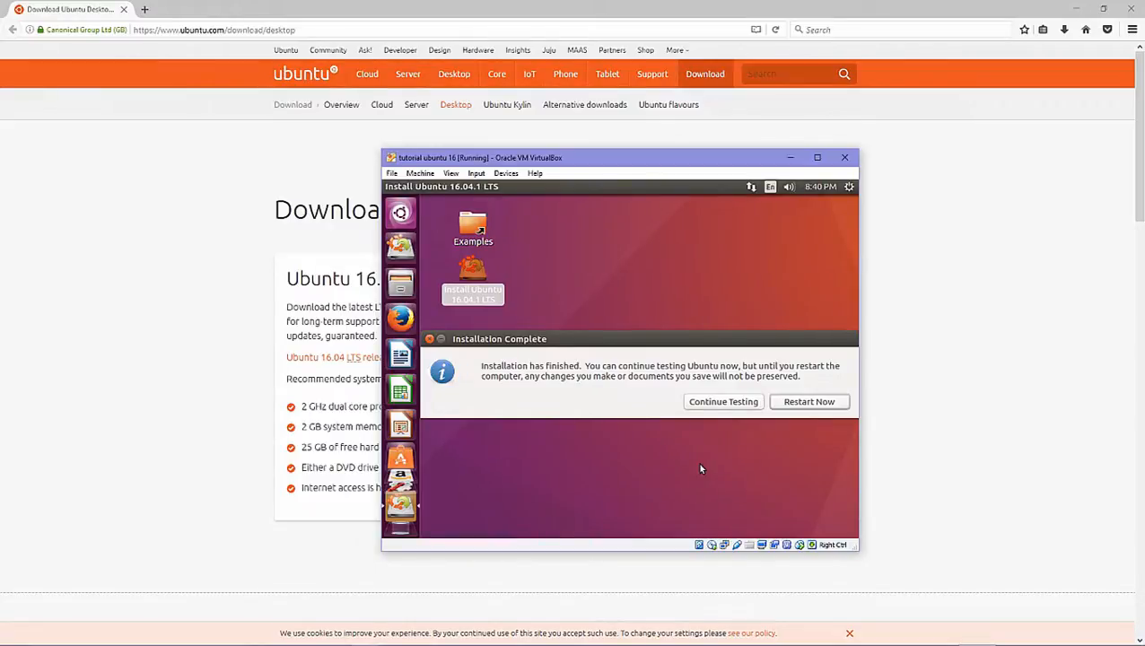
left_click(808, 405)
left_click(826, 406)
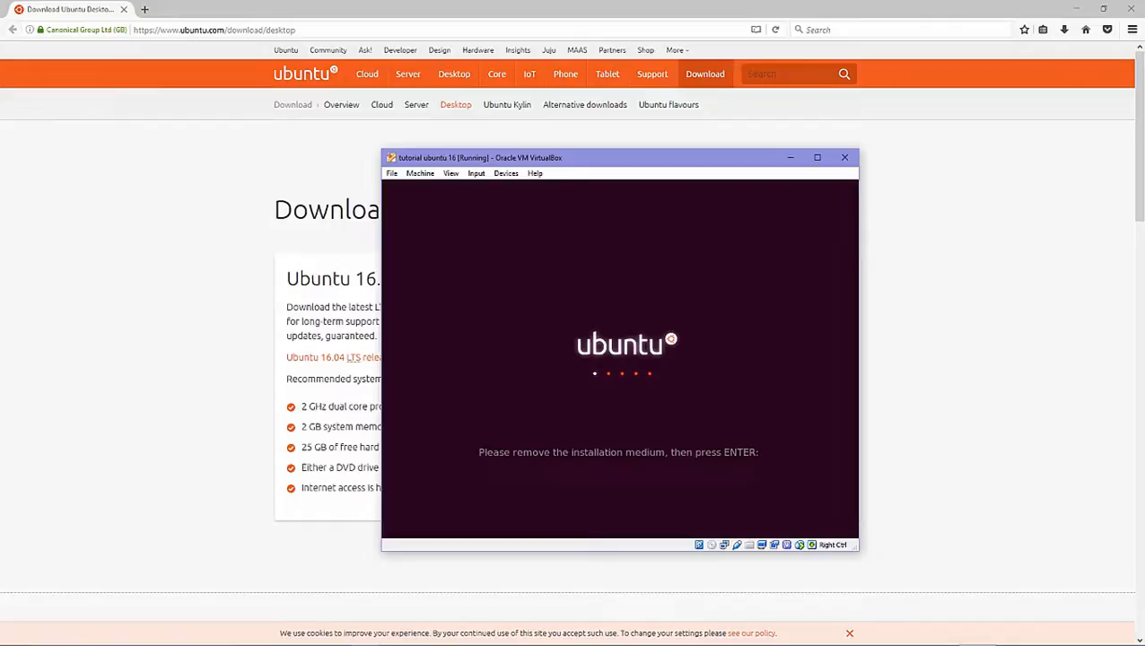
- Check the virtual optical drive for the installation disk, then continue the reboot
left_click(503, 174)
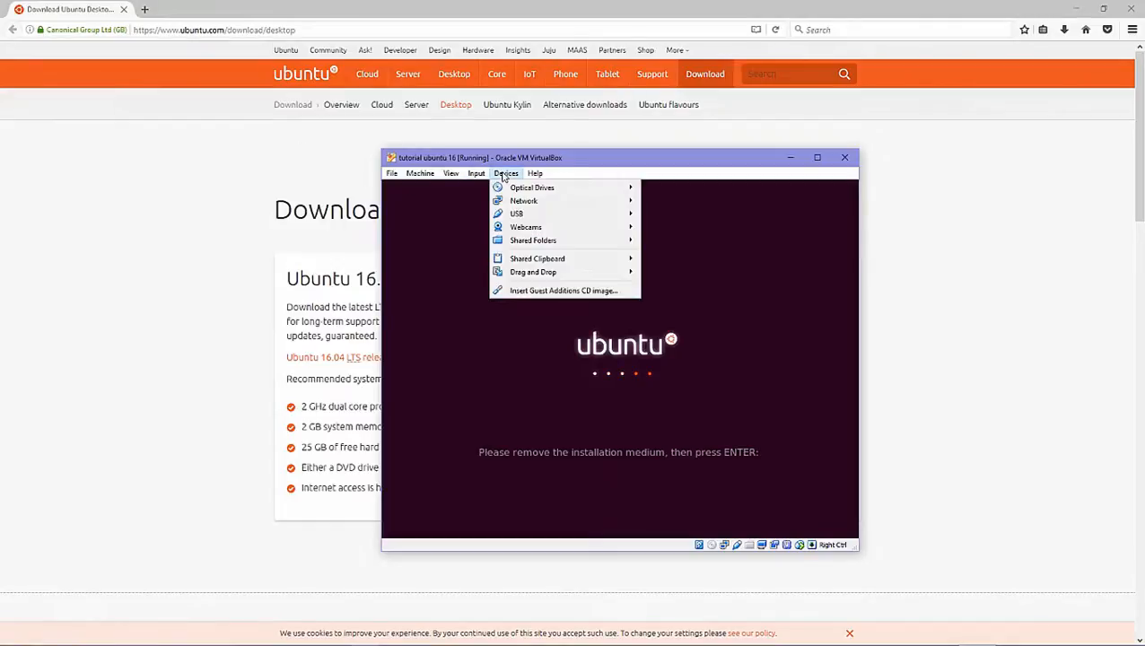
mouse_move(521, 191)
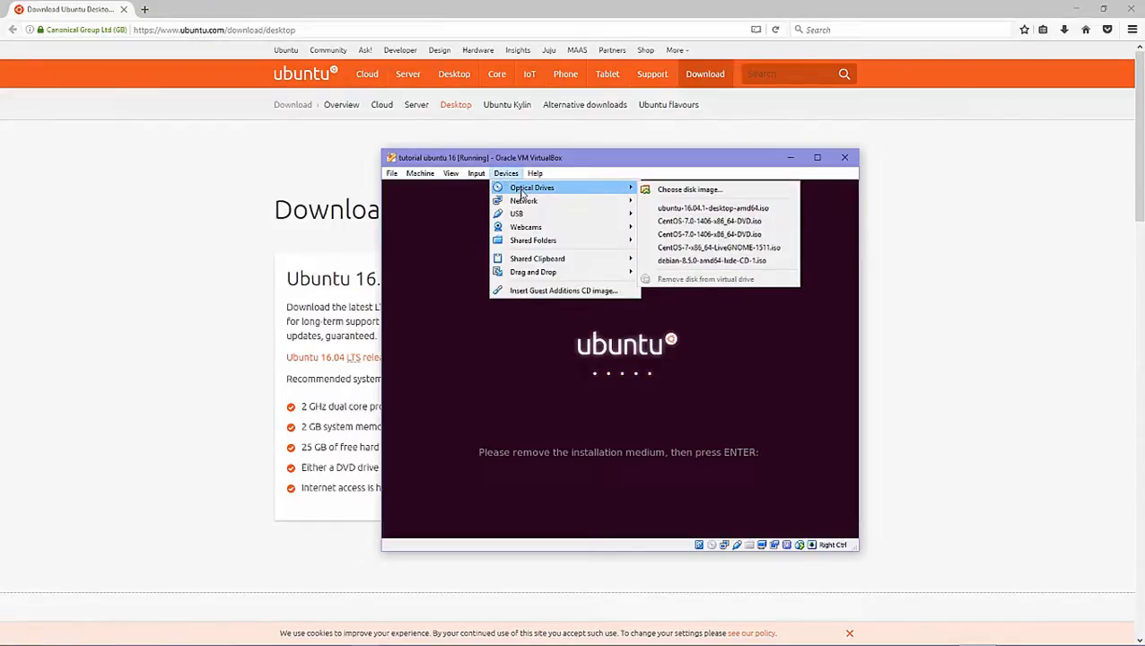
left_click(708, 167)
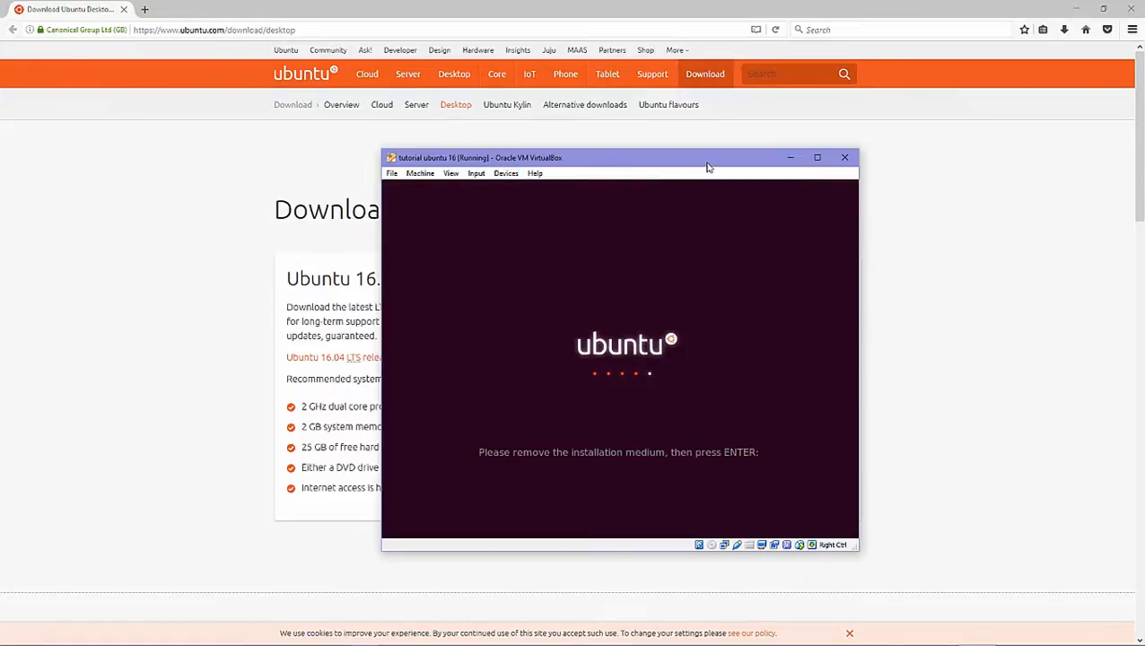
key("Return")
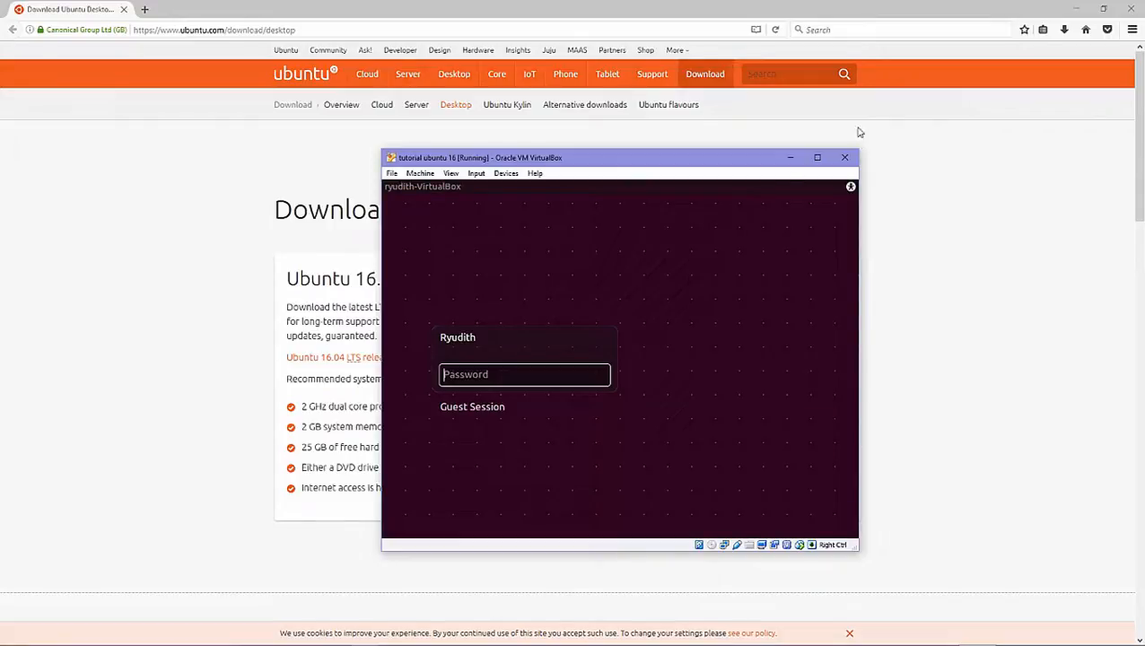
- Try to capture the keyboard and mouse in the virtual machine at the Ubuntu login screen
left_click_drag(741, 163, 741, 162)
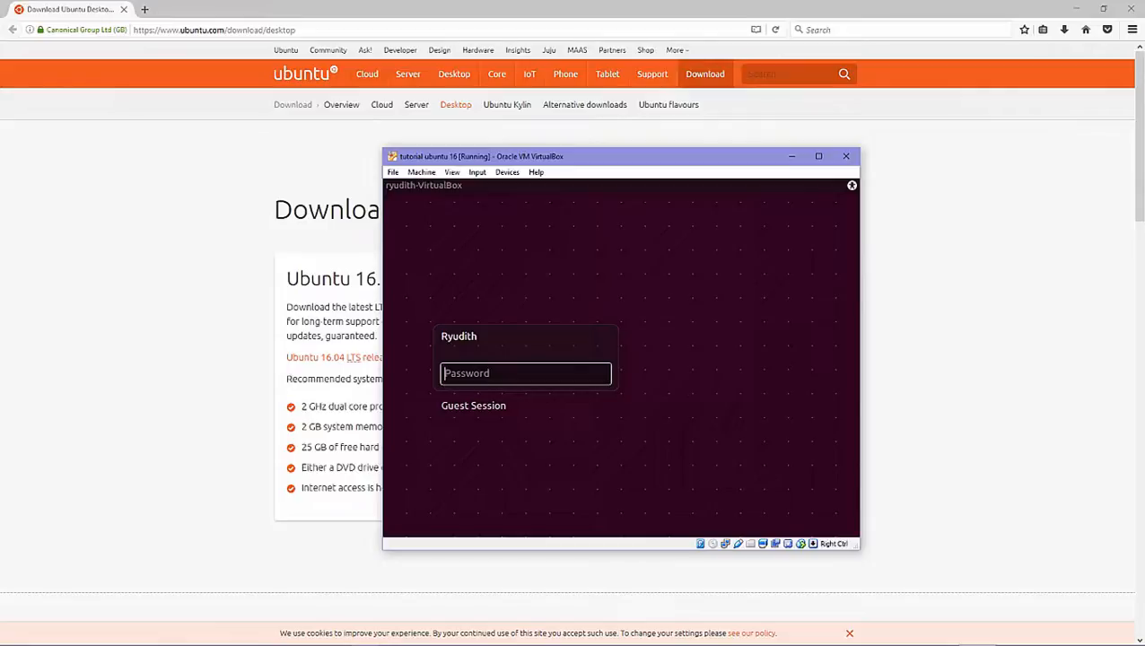
key("Control_R")
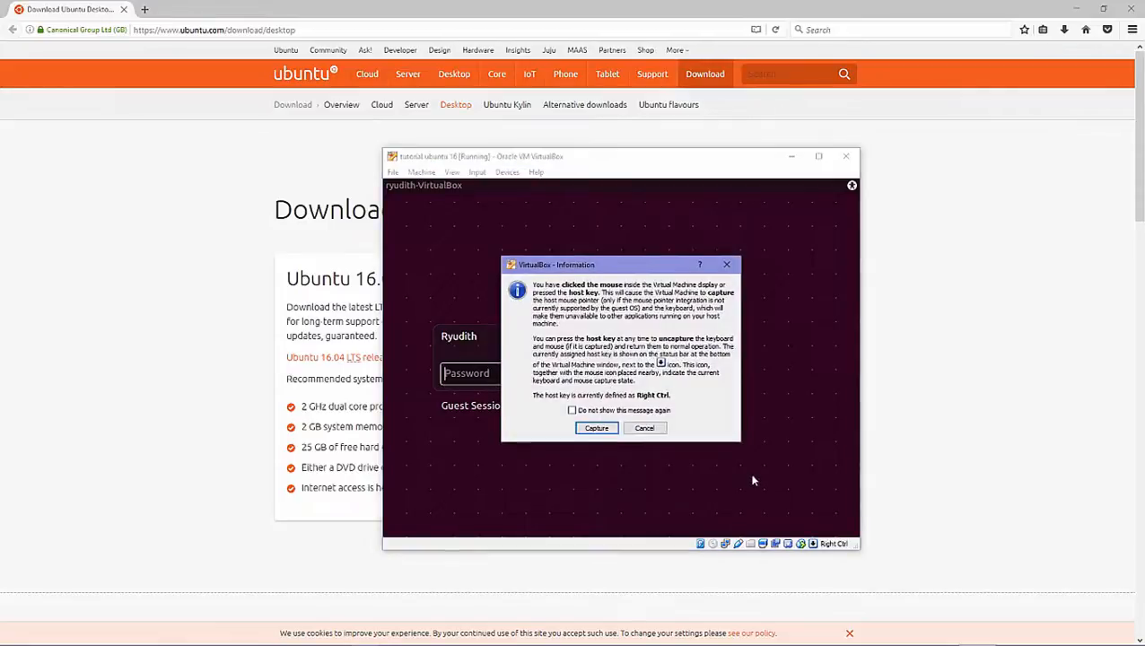
left_click(597, 428)
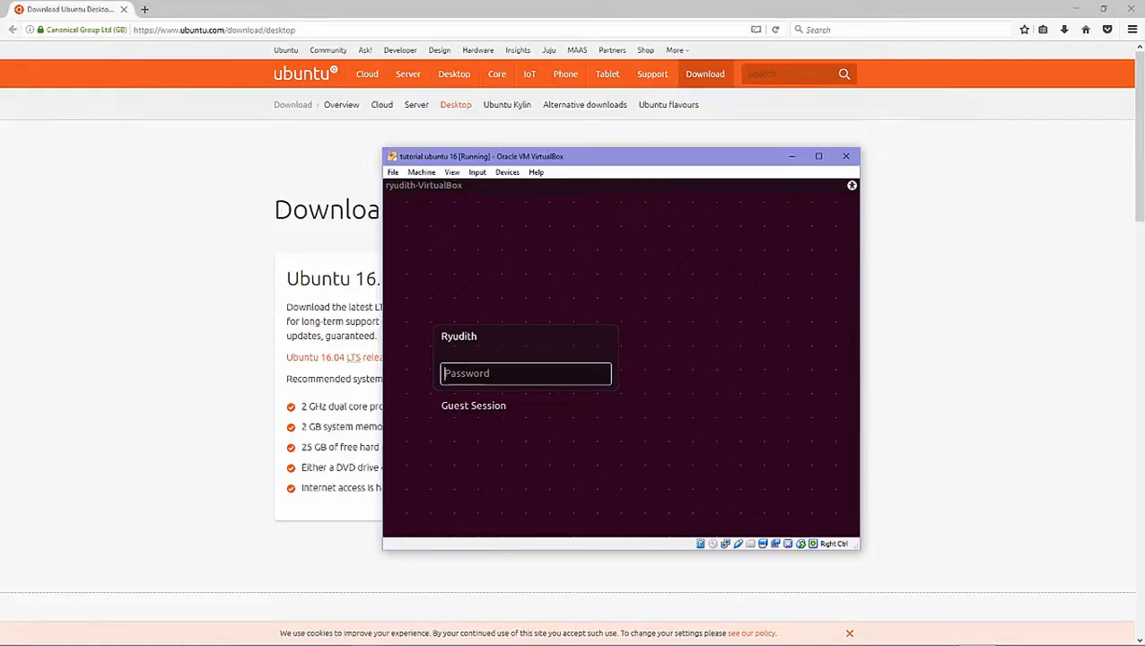
mouse_move(426, 642)
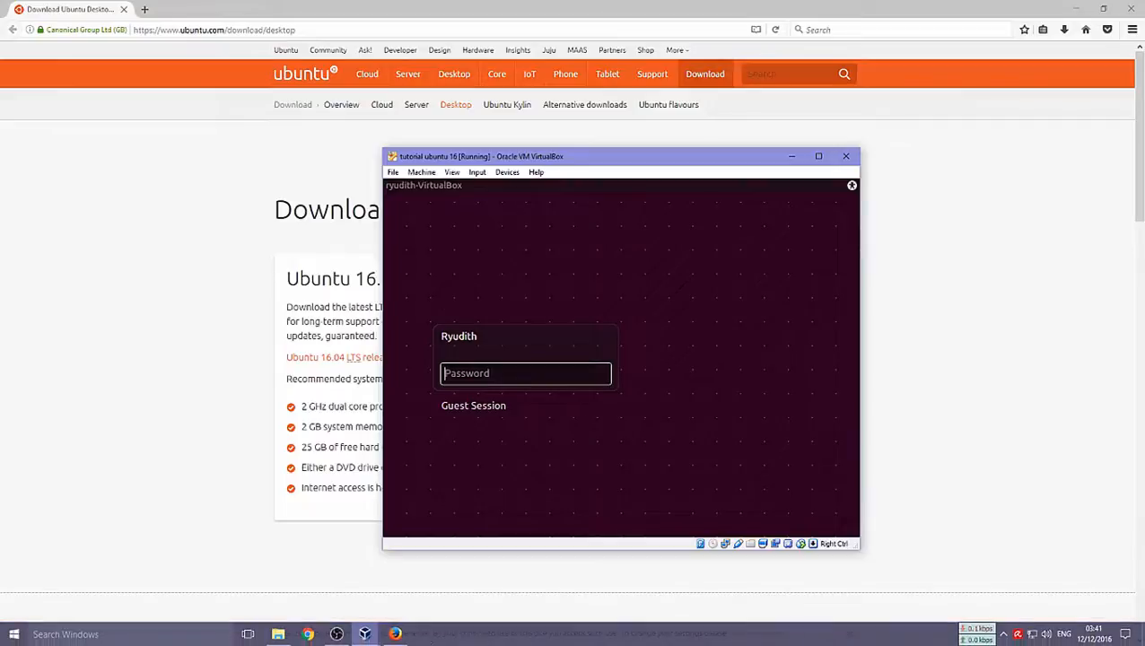
left_click(395, 635)
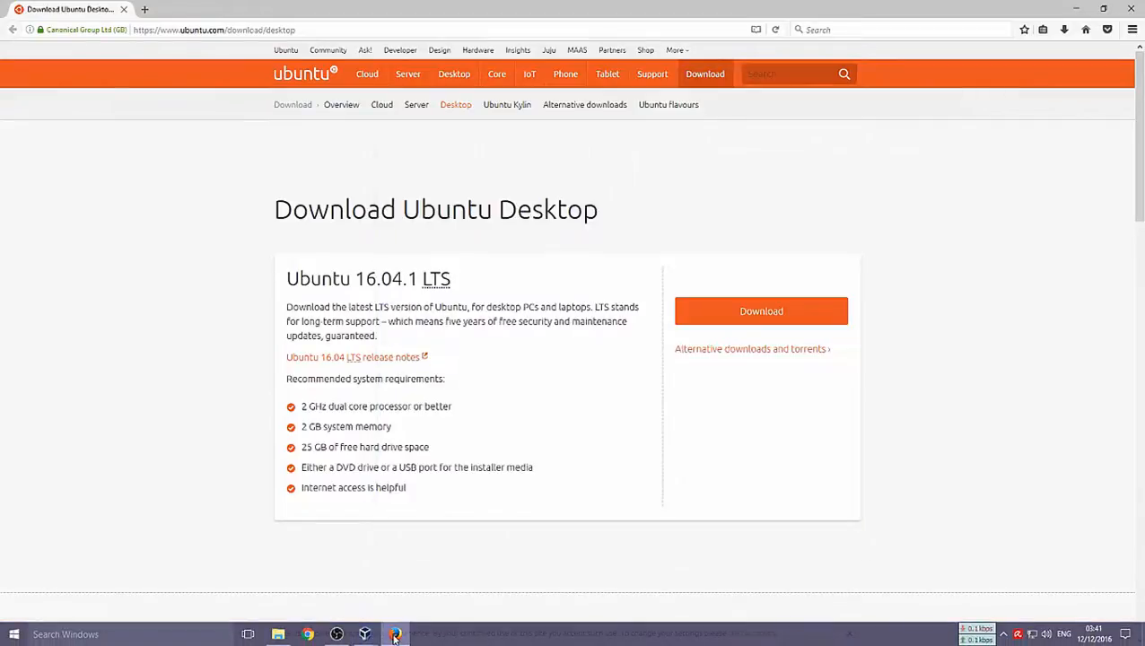
left_click(395, 635)
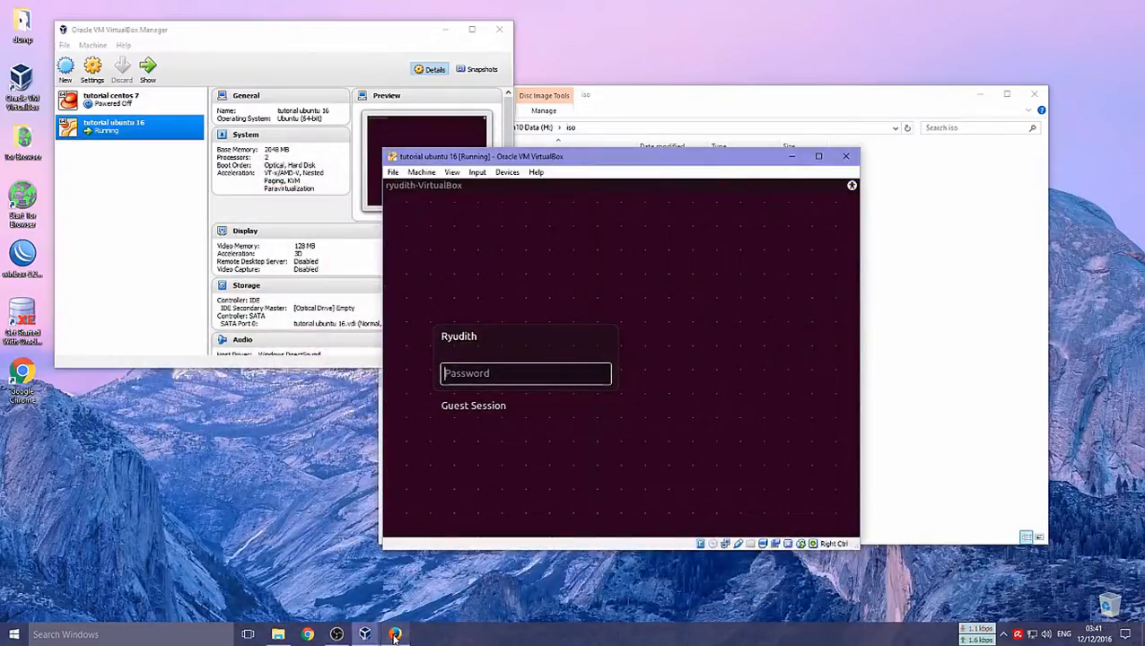
left_click(395, 635)
mouse_move(364, 635)
left_click(419, 579)
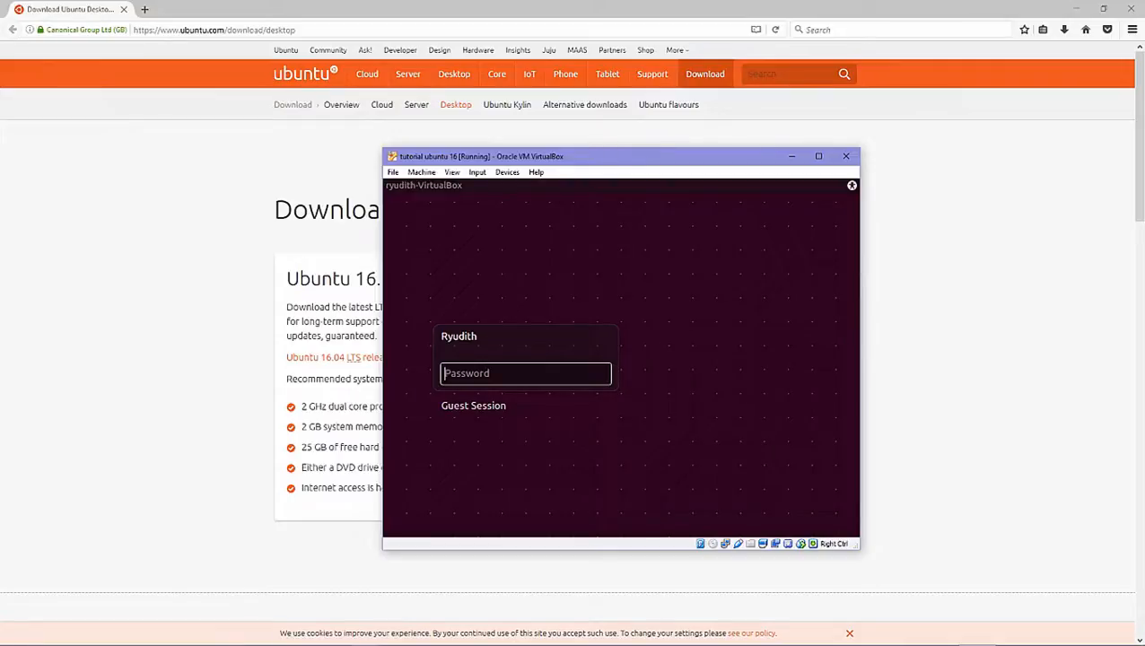
- Try to stop the frozen virtual machine with an ACPI shutdown and by closing it
left_click(398, 172)
mouse_move(406, 167)
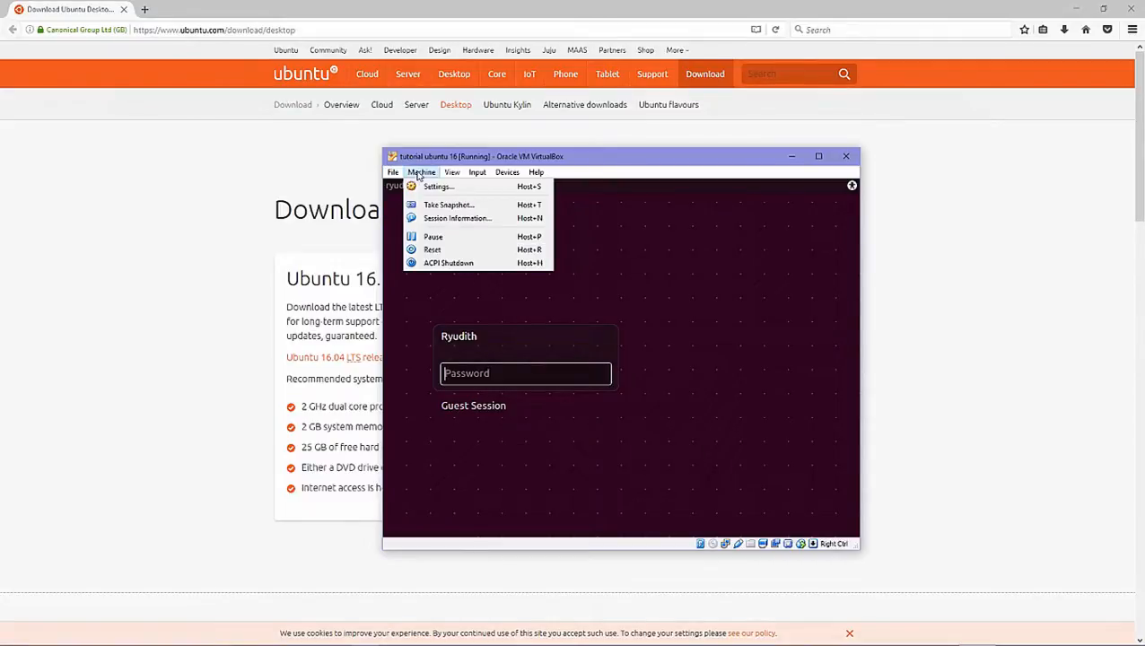
left_click(429, 263)
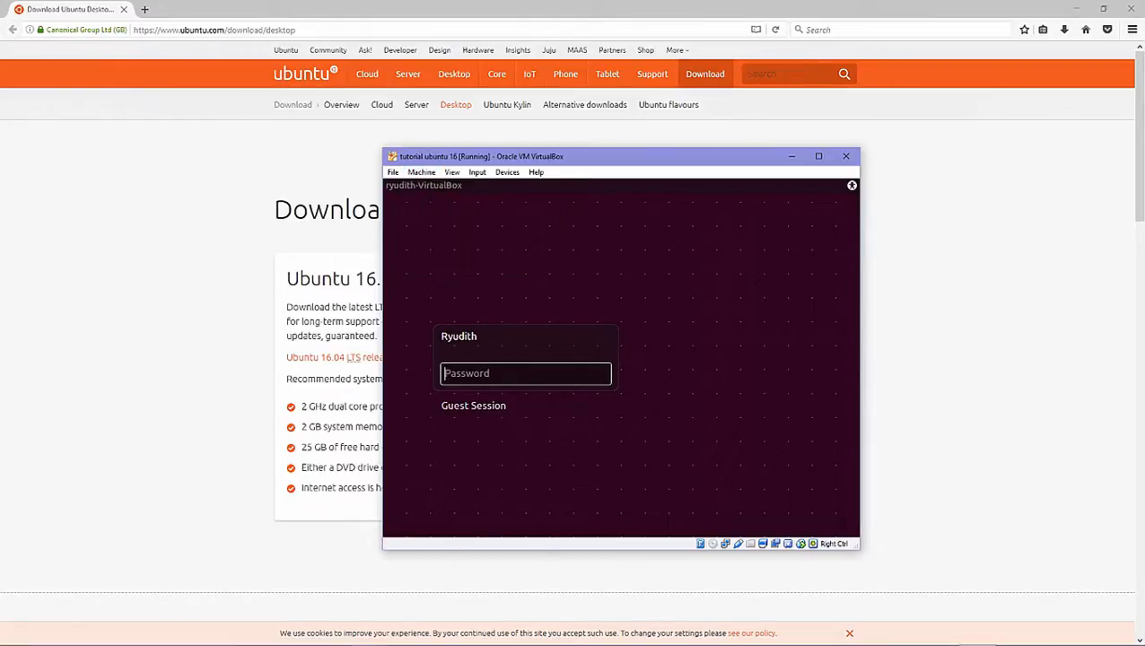
left_click(425, 173)
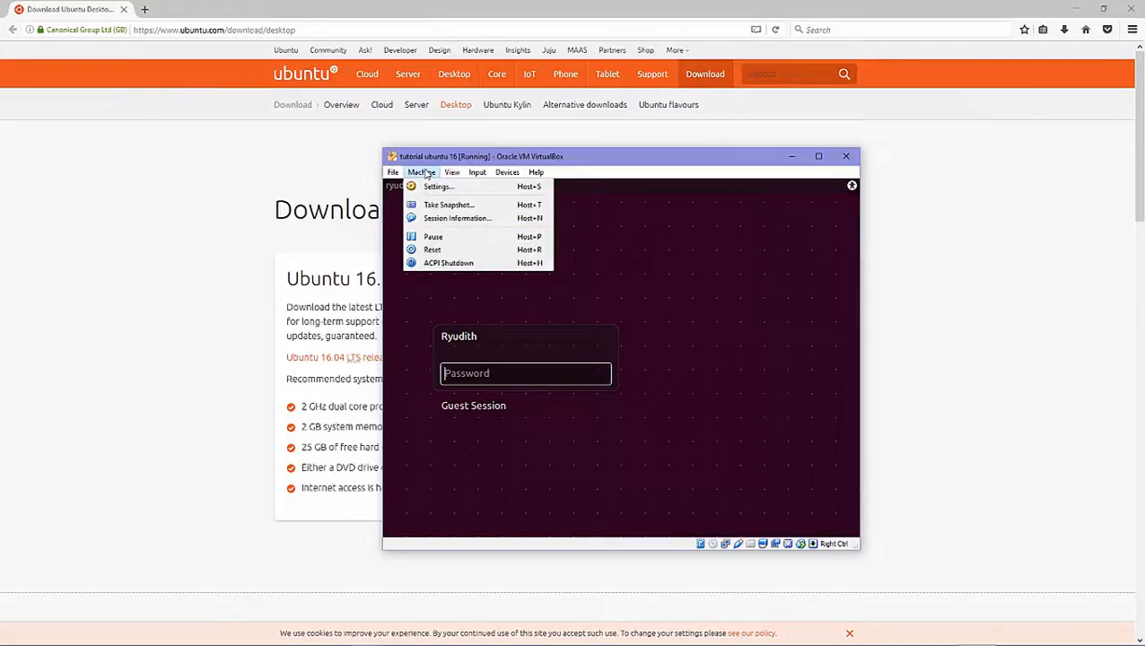
mouse_move(396, 175)
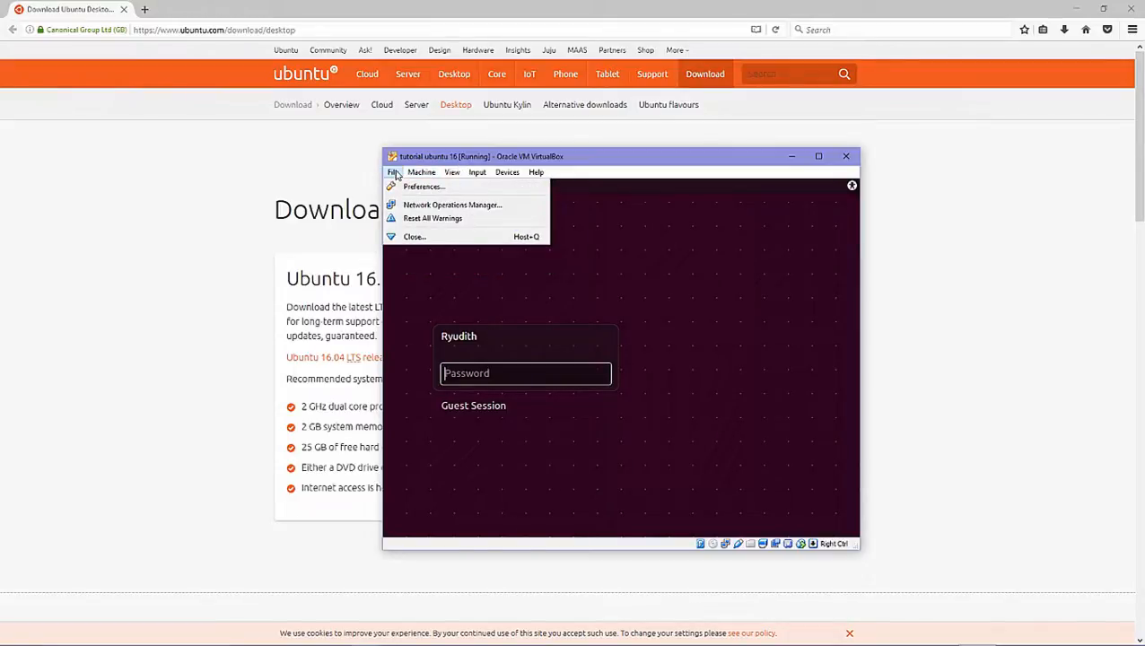
left_click(408, 236)
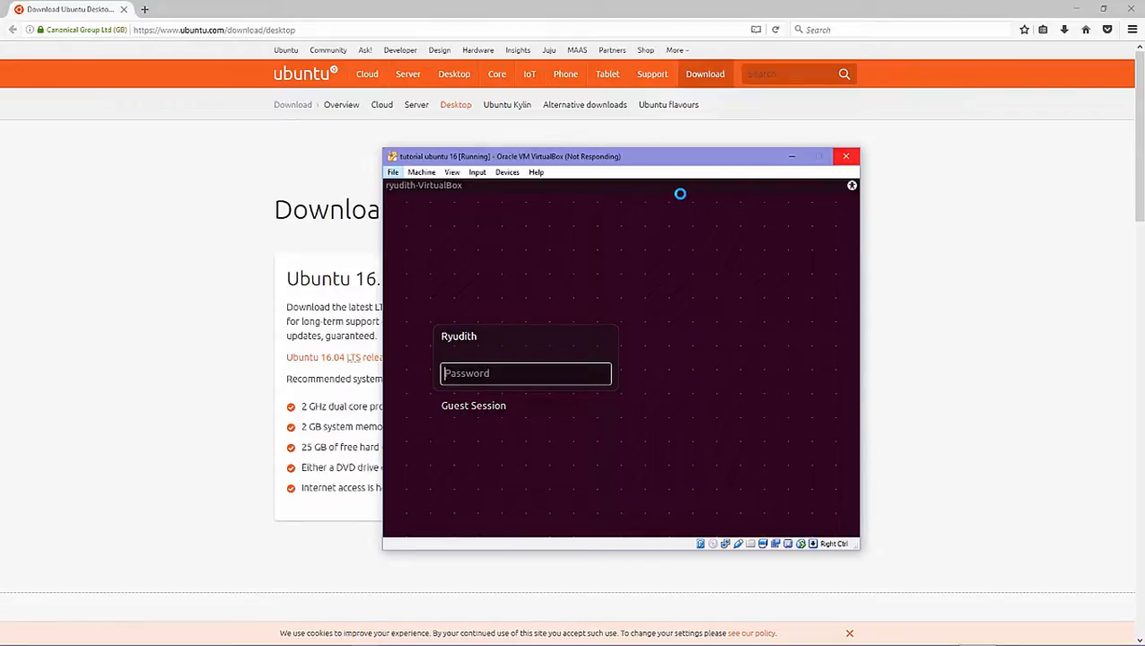
- End both VirtualBox Manager tasks in the Windows Task Manager and close it
right_click(647, 628)
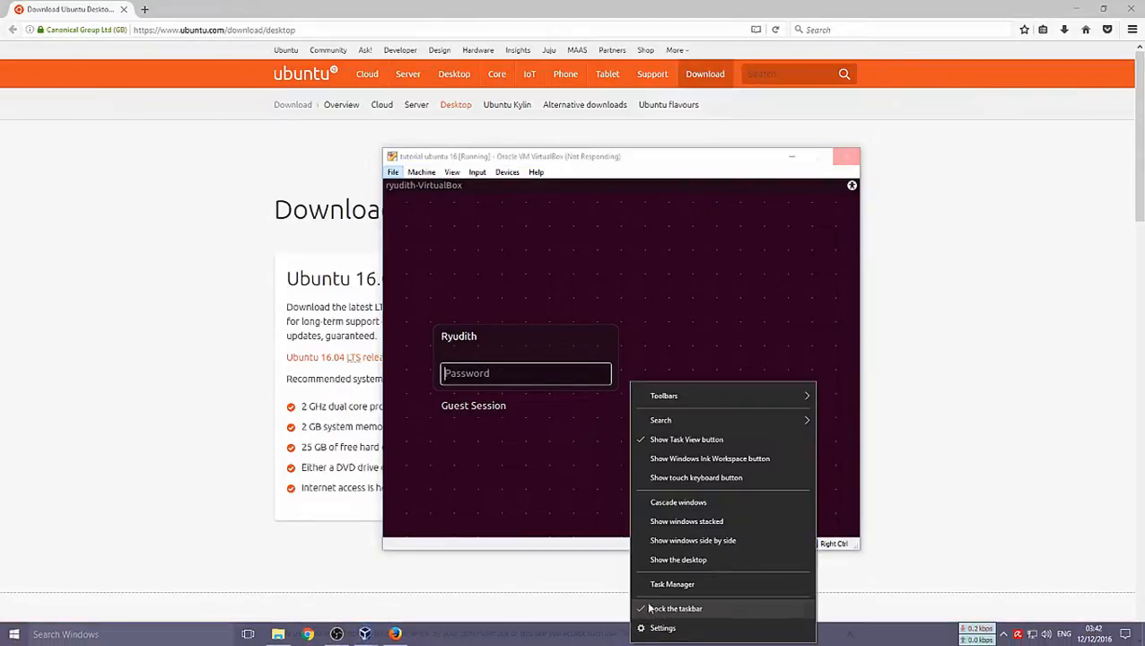
left_click(656, 585)
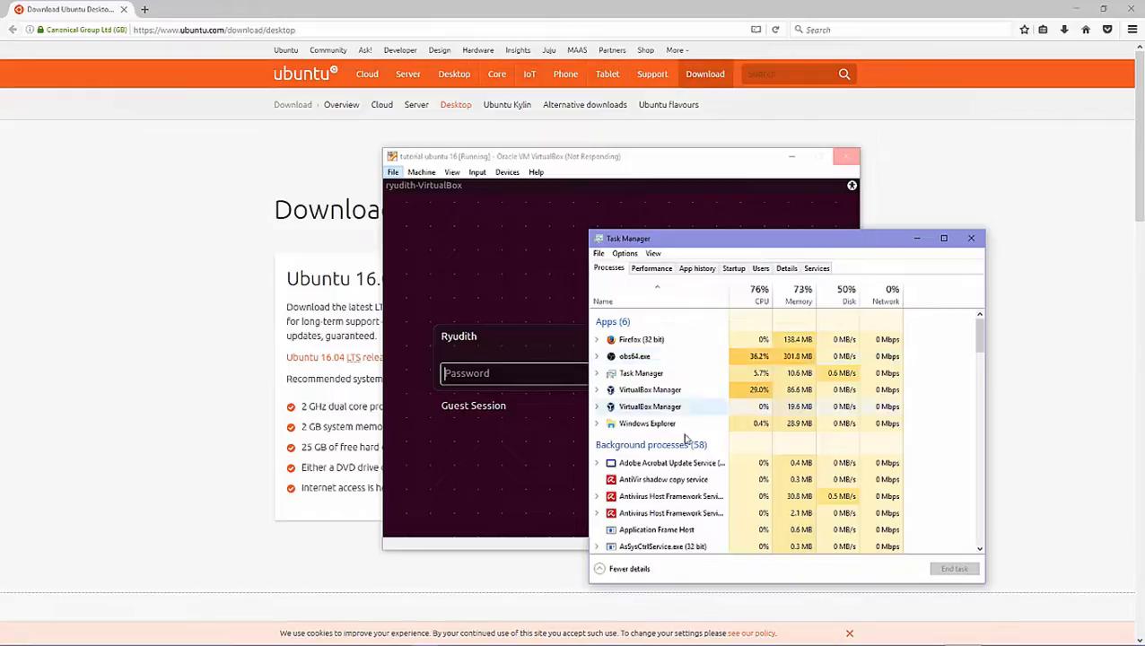
left_click(671, 407)
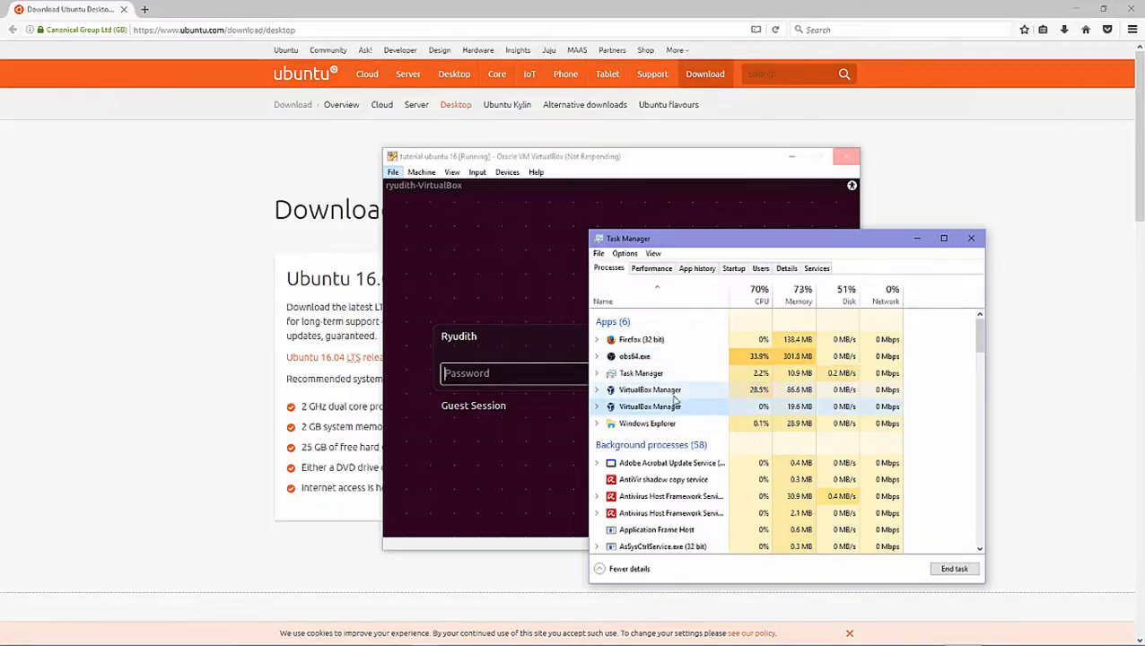
left_click(955, 569)
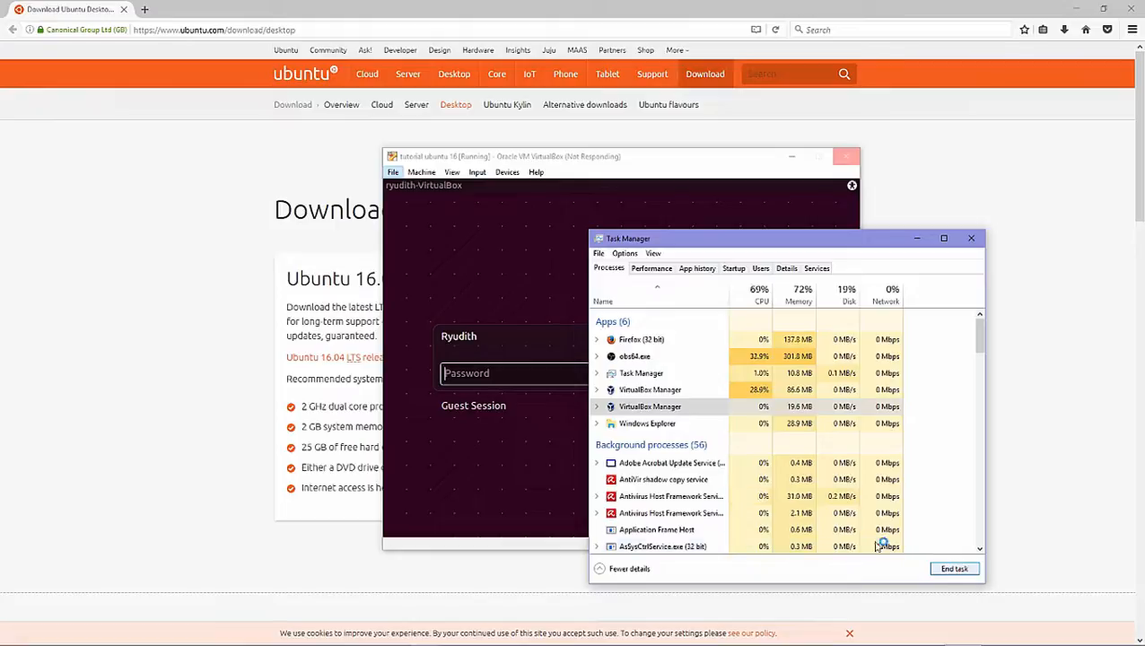
left_click(678, 390)
left_click(966, 572)
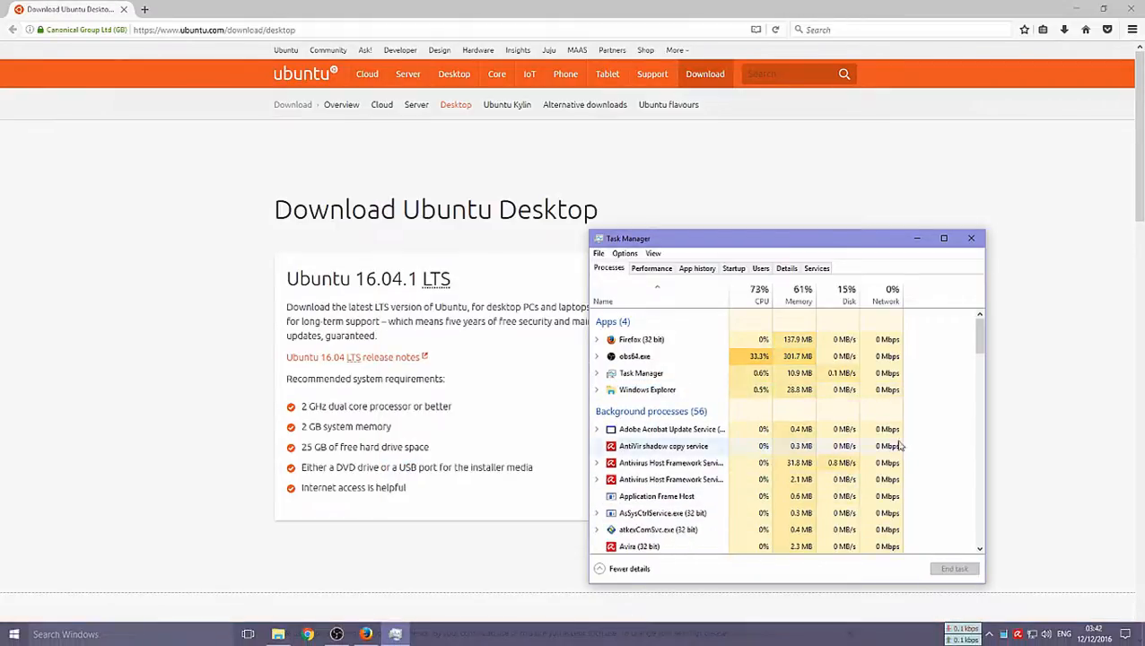
left_click(972, 240)
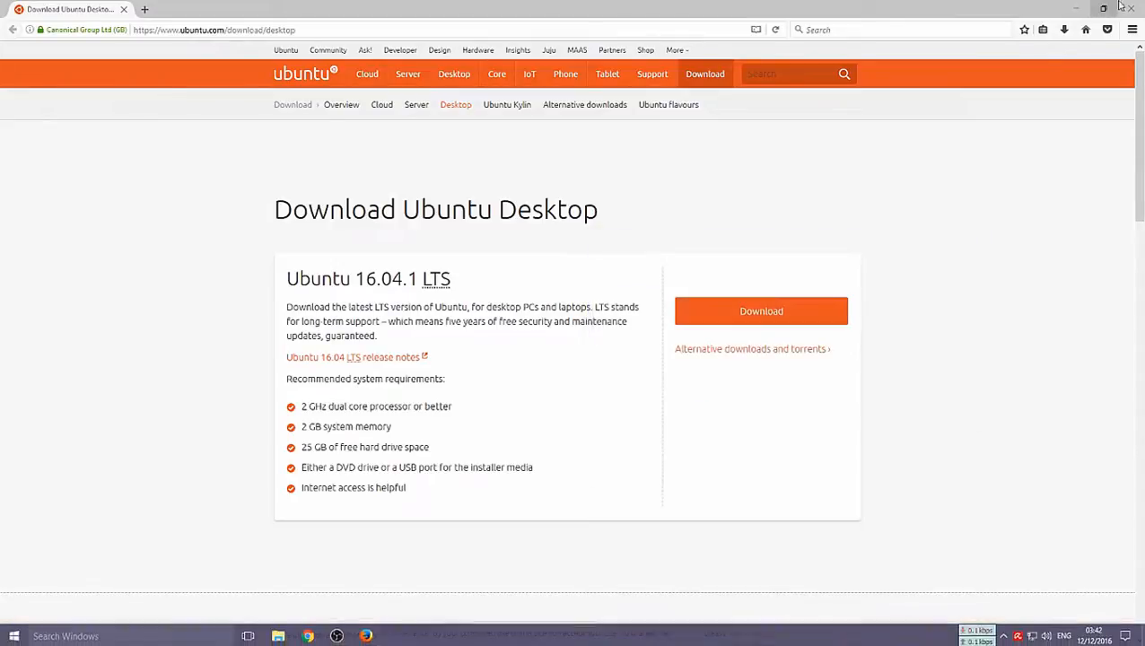
- Minimize the browser, reopen VirtualBox, and start the tutorial ubuntu 16 machine, dismissing its capture notices
left_click(1076, 8)
left_click(122, 241)
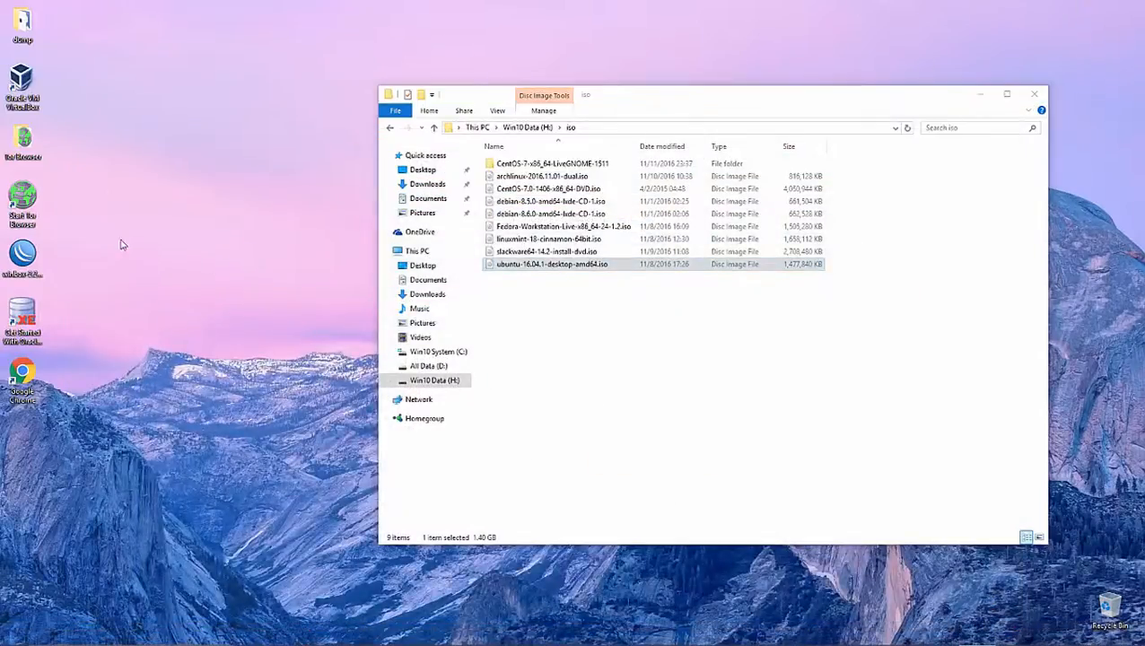
double_click(16, 83)
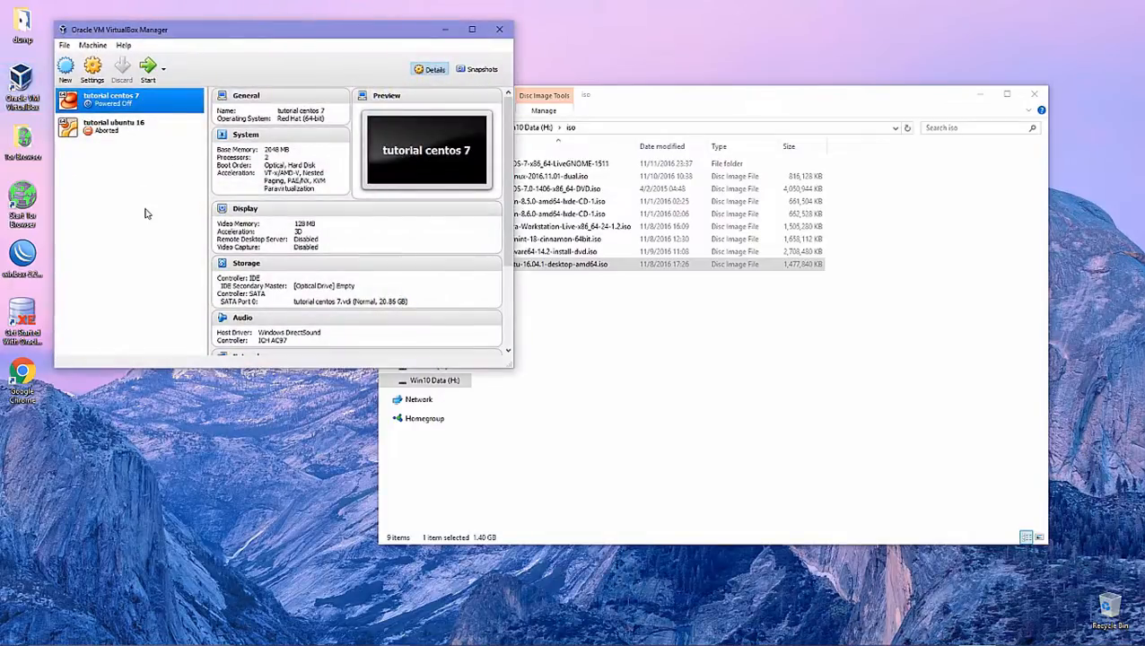
left_click(118, 135)
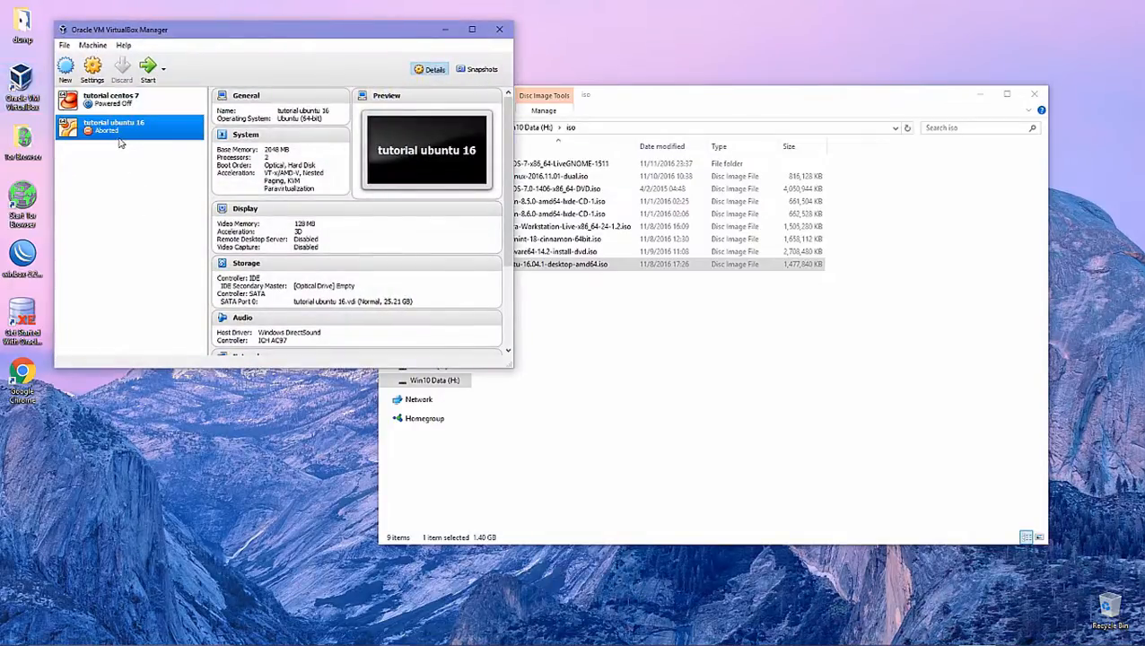
left_click(151, 72)
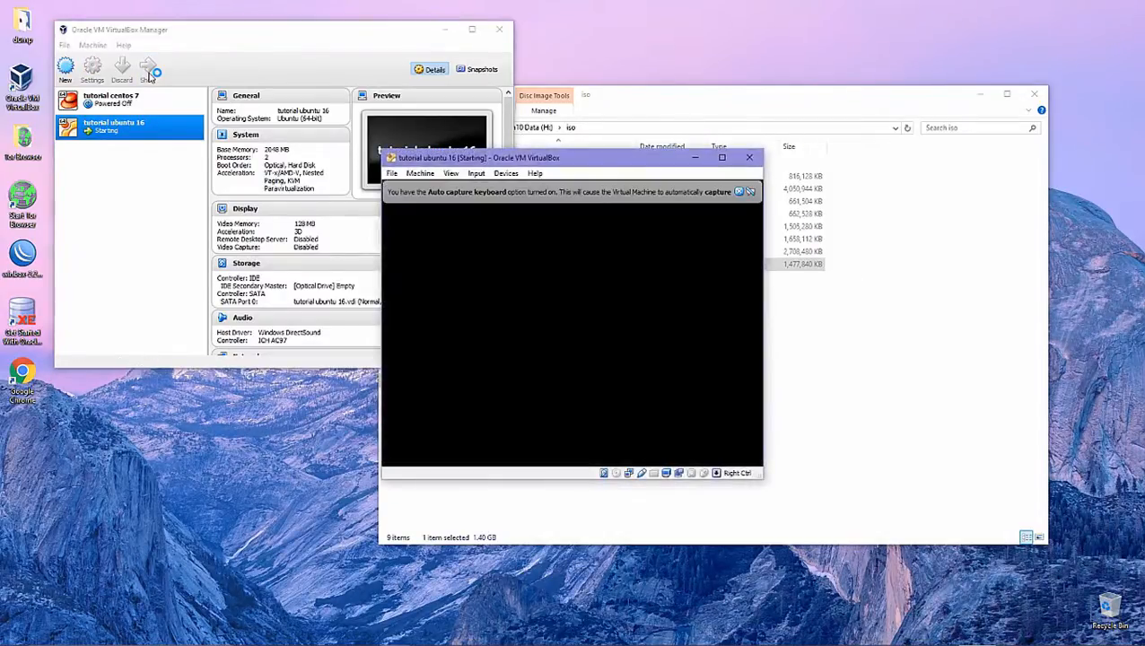
left_click(739, 191)
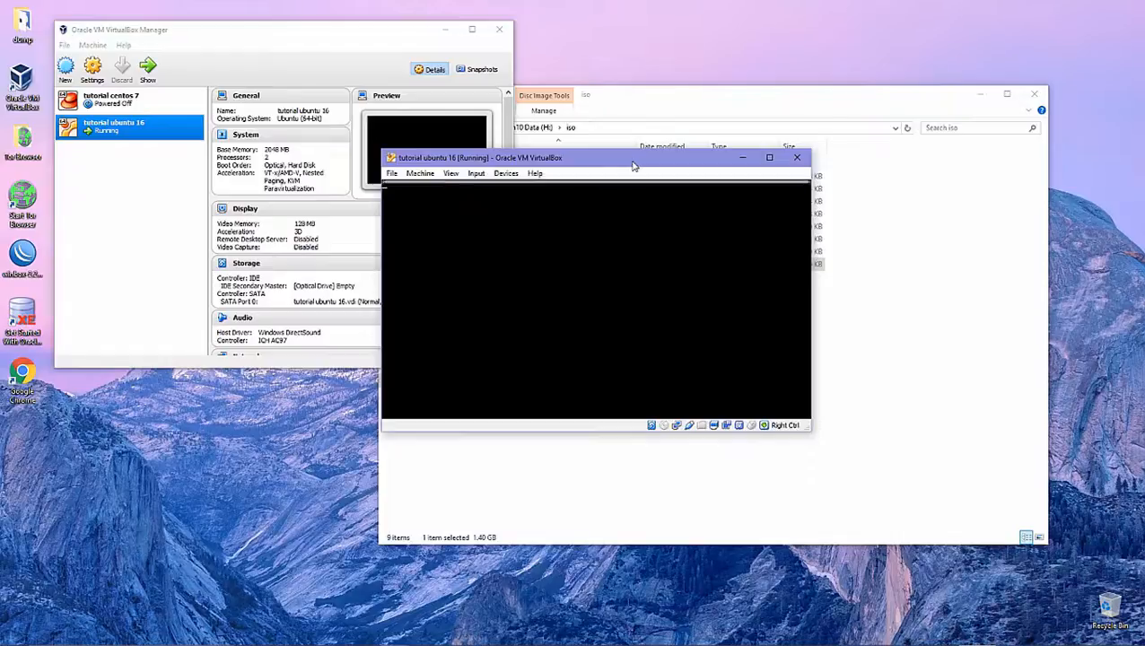
left_click(787, 192)
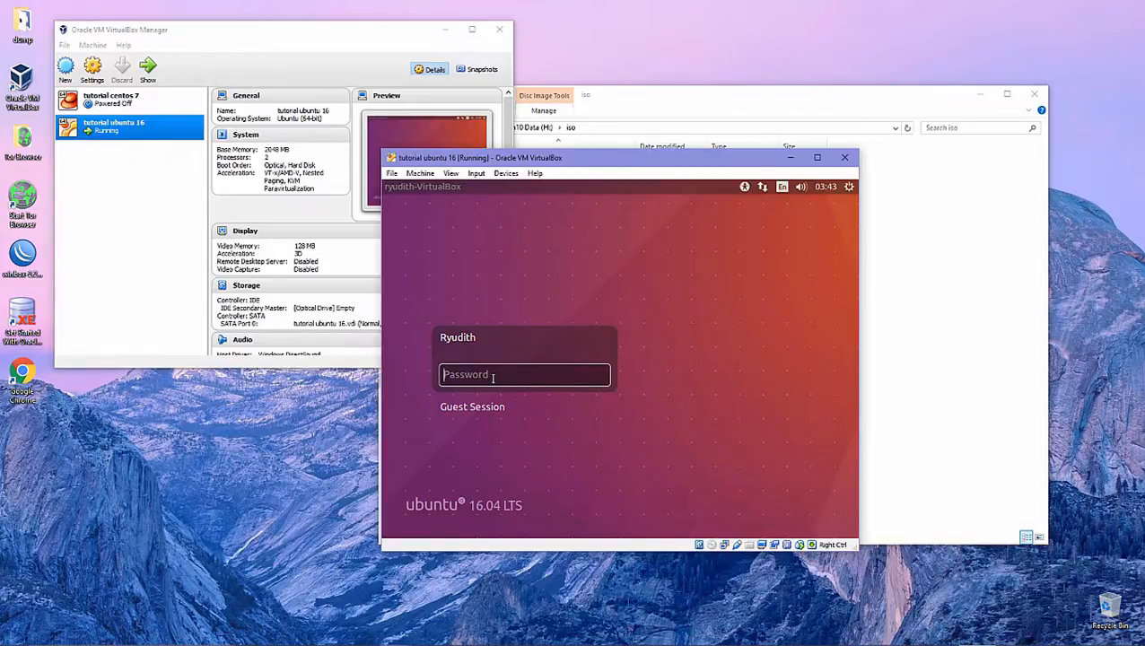
- Log in to the Ubuntu desktop by entering the account password
type("••••••••••")
key("Return")
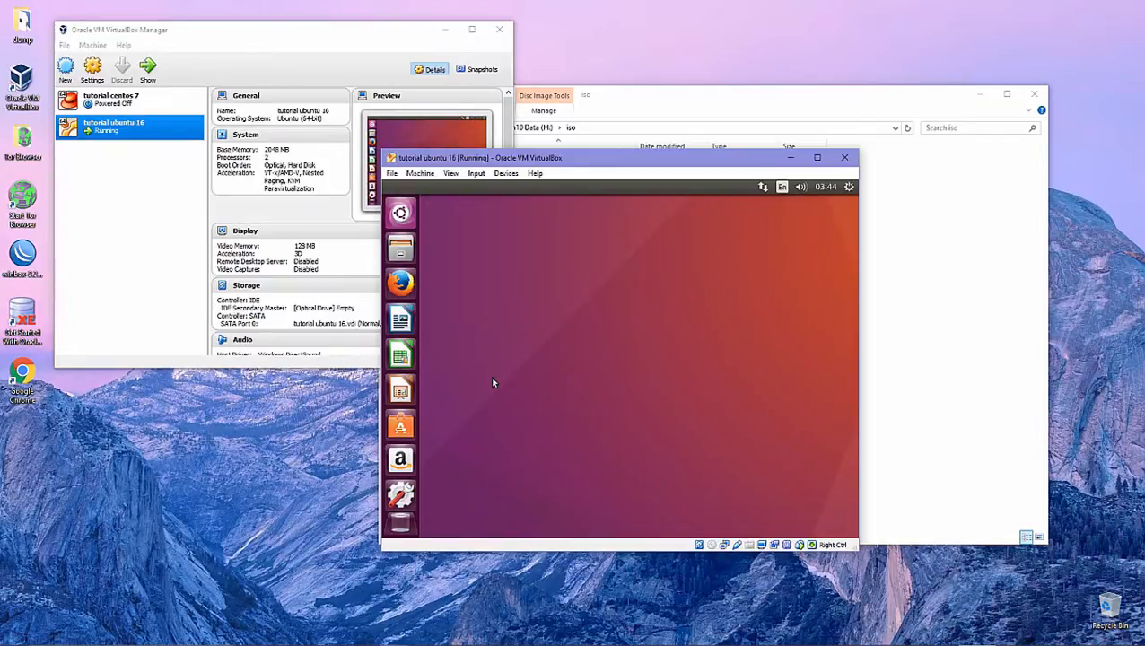
left_click(682, 254)
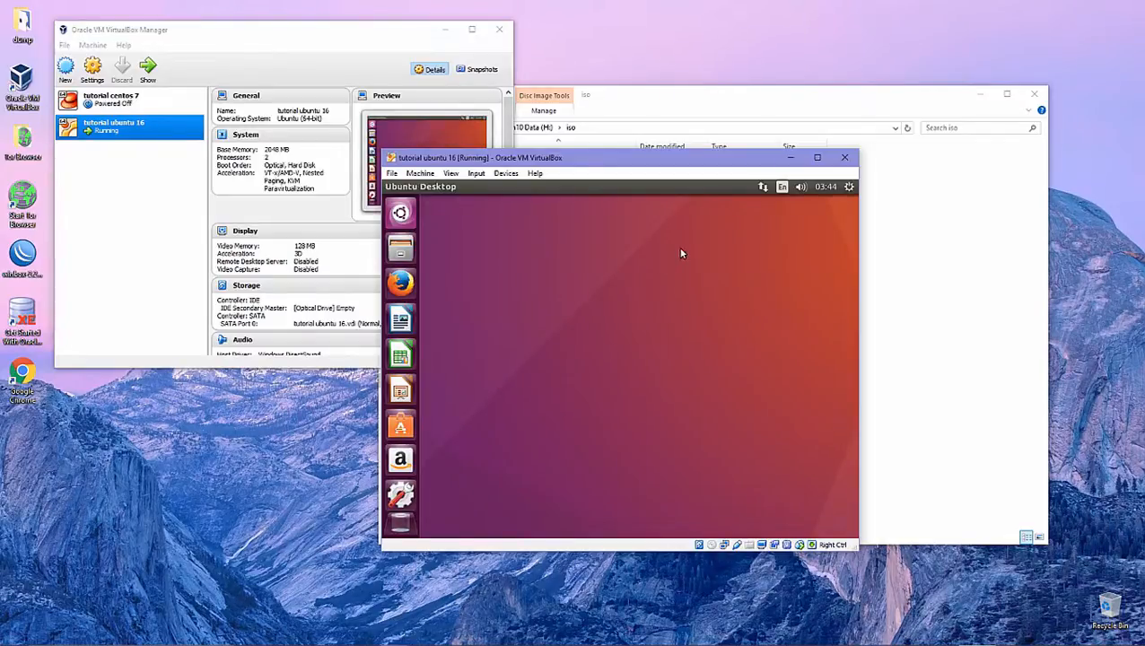